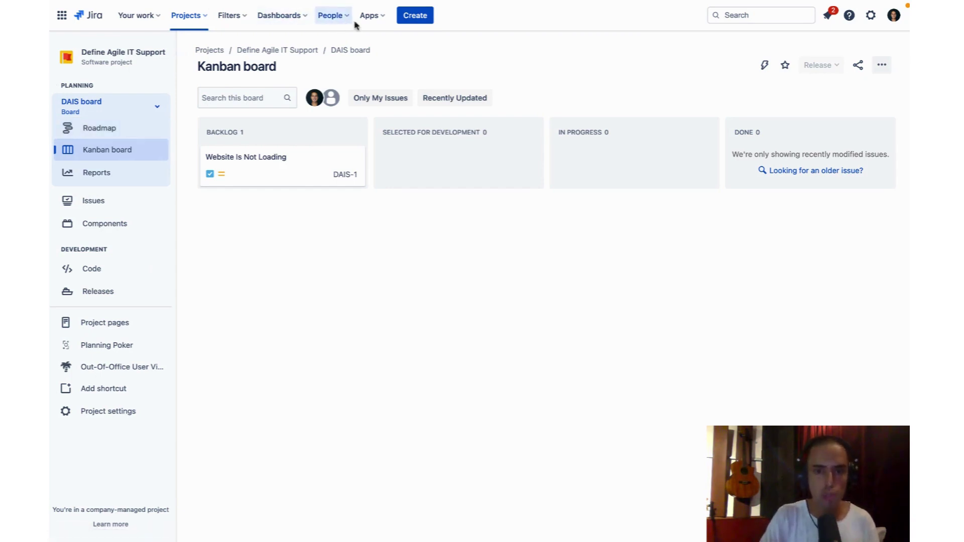
Search the Jira Marketplace for 'hubspot' and browse the 8 matching apps
click(370, 16)
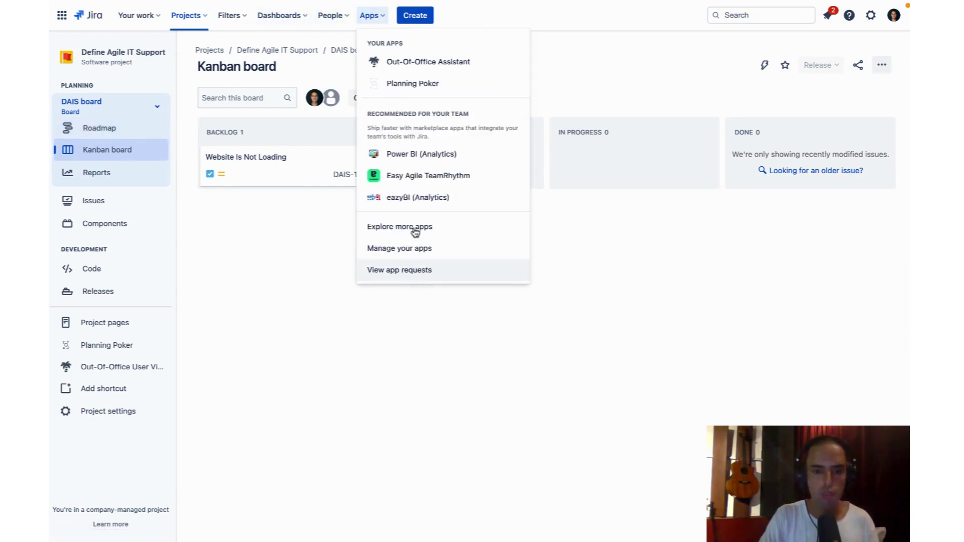
click(415, 232)
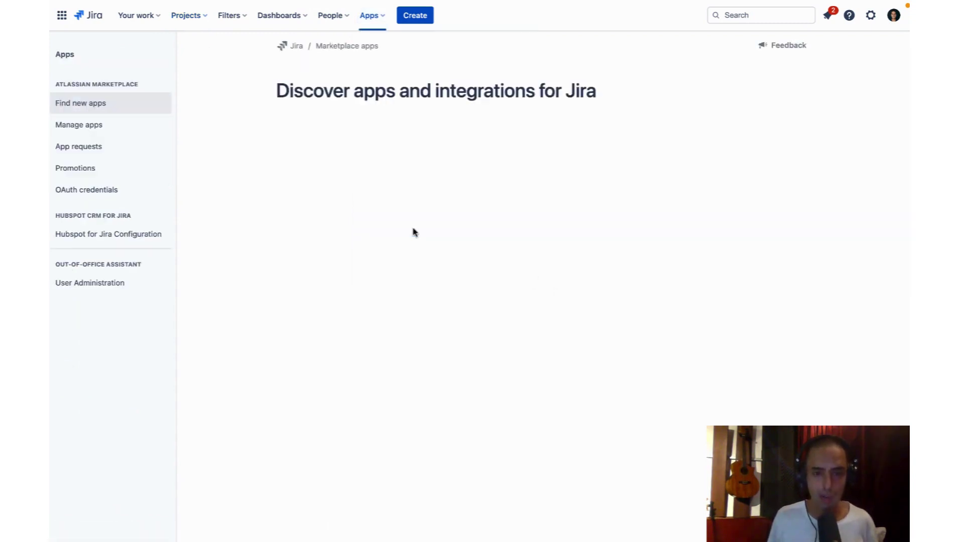
click(324, 135)
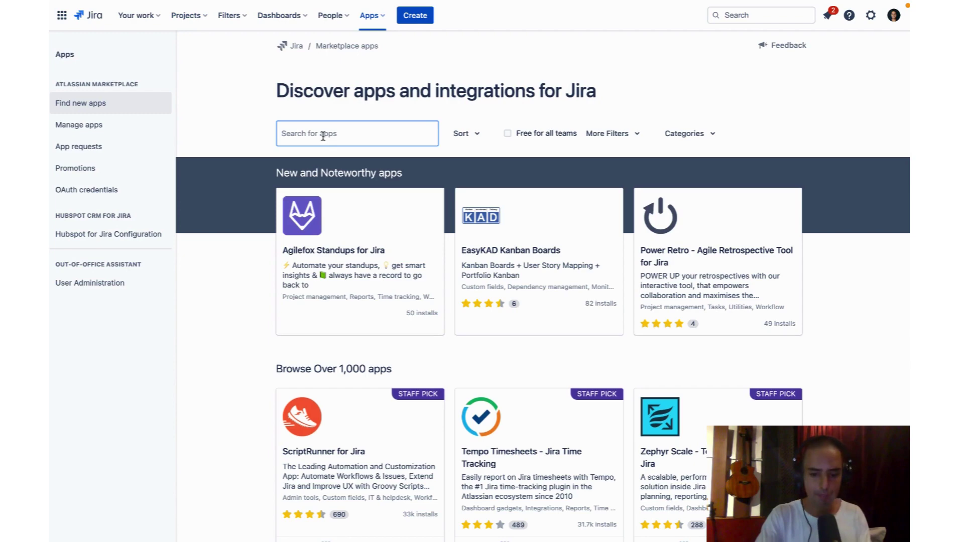
text(hubspot)
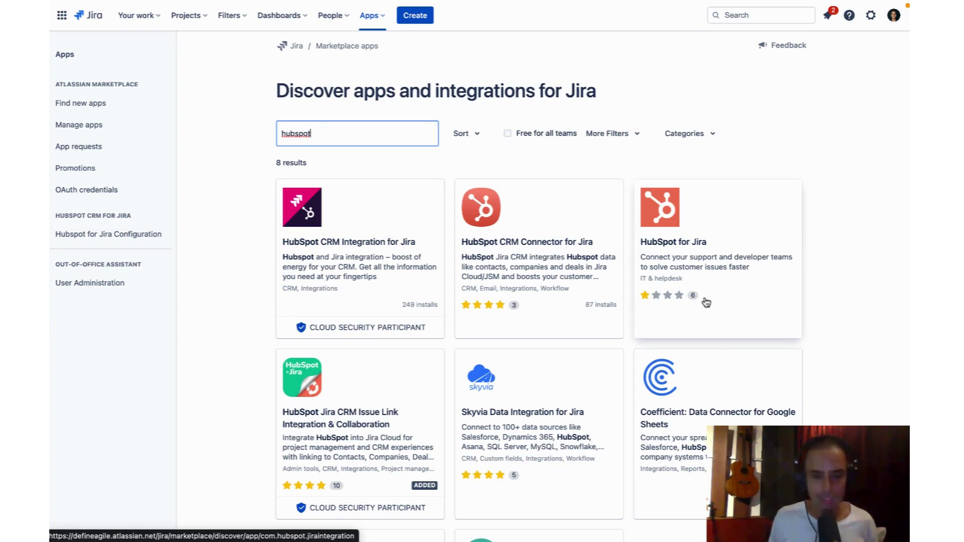
scroll(706, 302, down, 2)
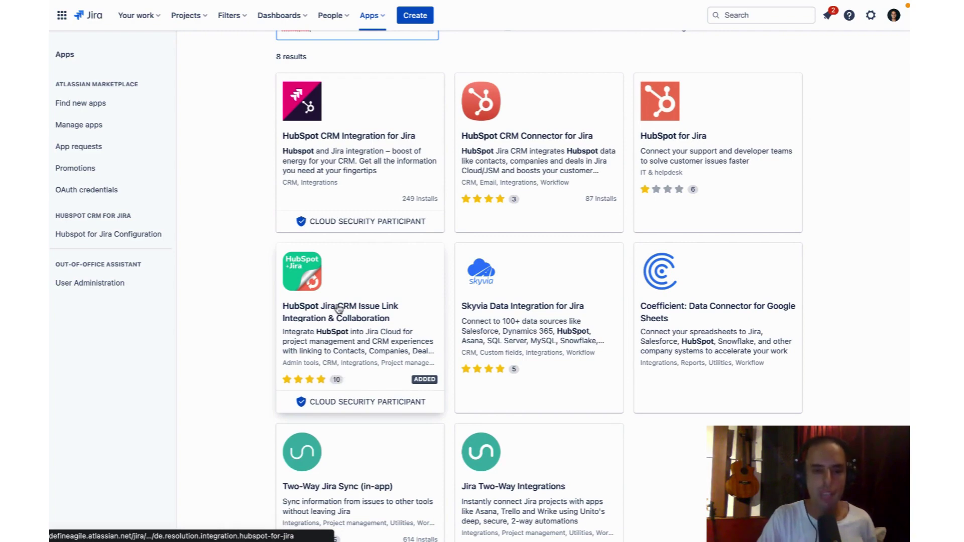
Open the HubSpot Jira CRM Issue Link Integration & Collaboration app page and review its overview
click(362, 276)
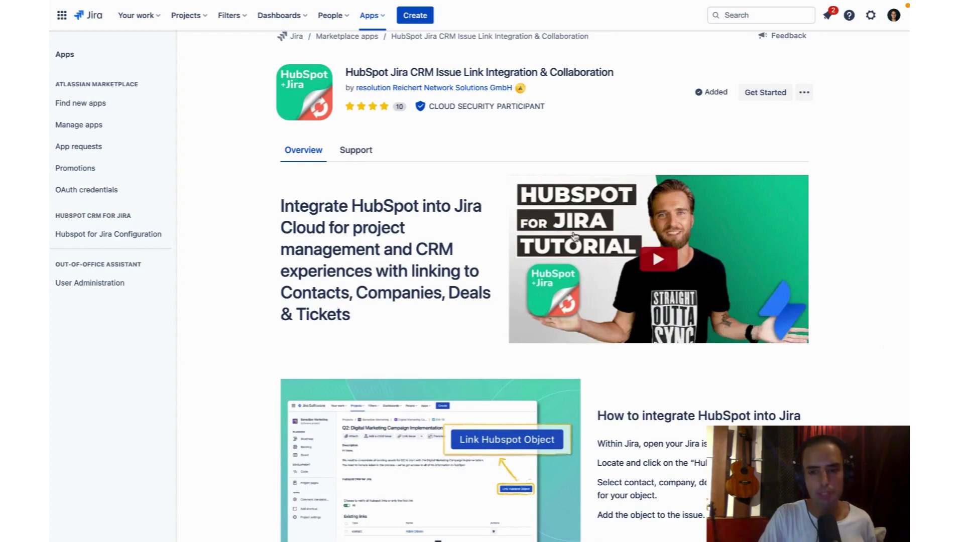
scroll(610, 279, down, 4)
scroll(609, 279, down, 12)
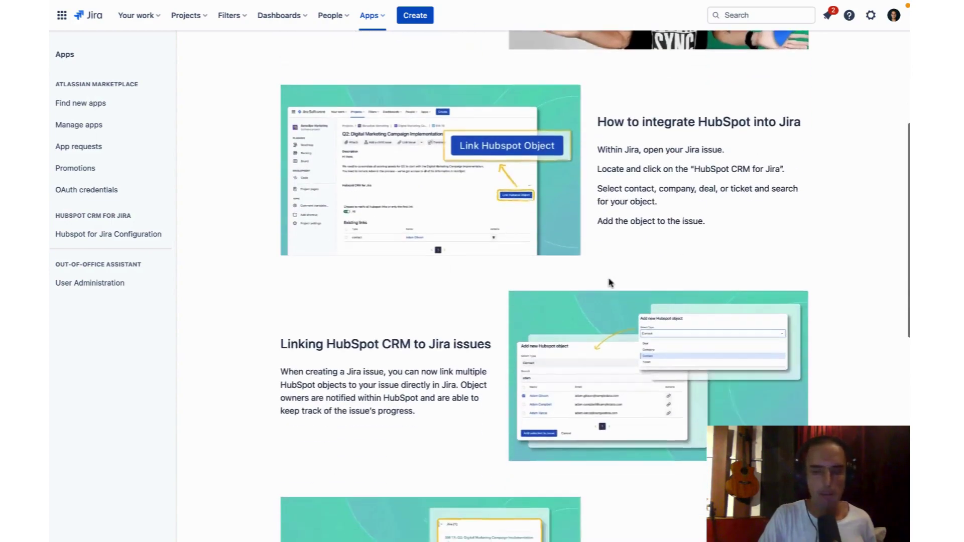
scroll(609, 283, up, 16)
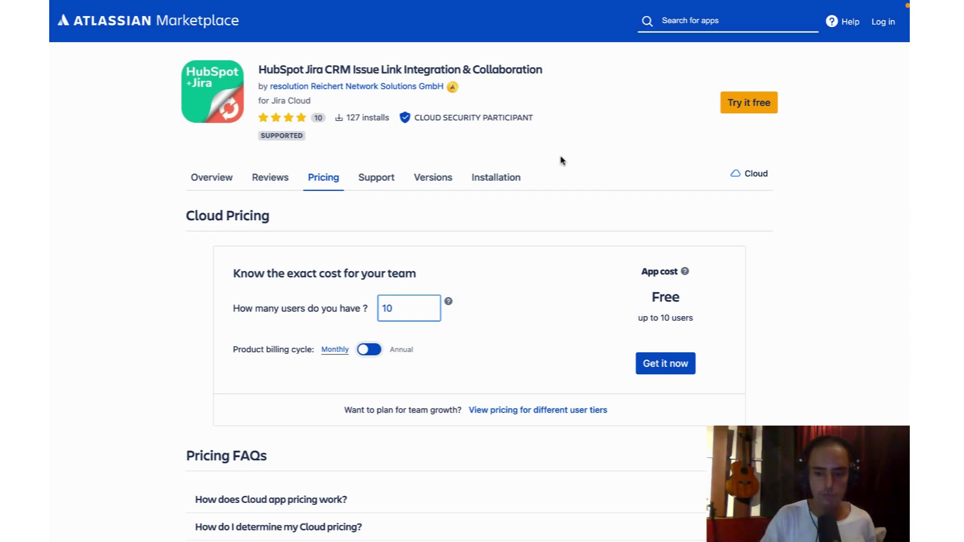
text(0)
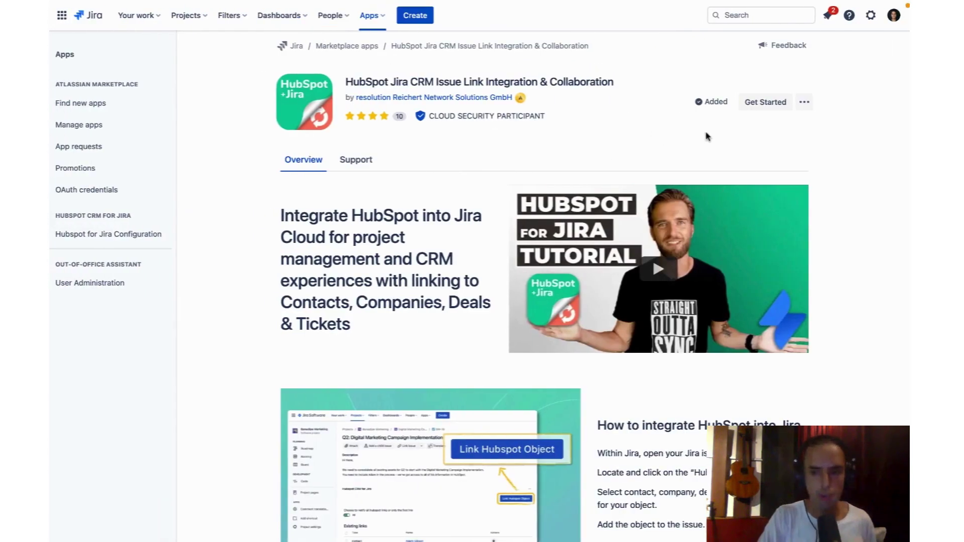
From Manage your apps, open the configuration page of Hubspot CRM for Jira
mouse_move(699, 103)
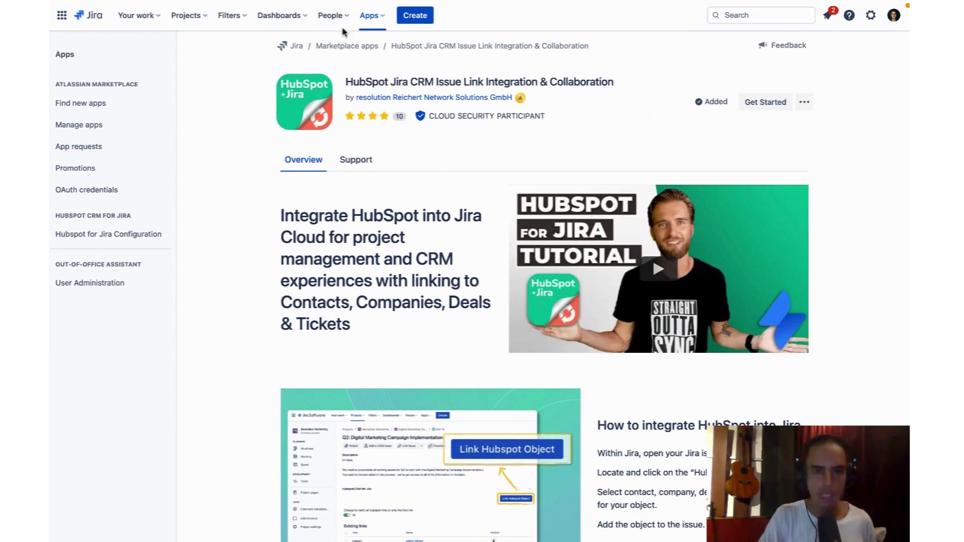
click(370, 16)
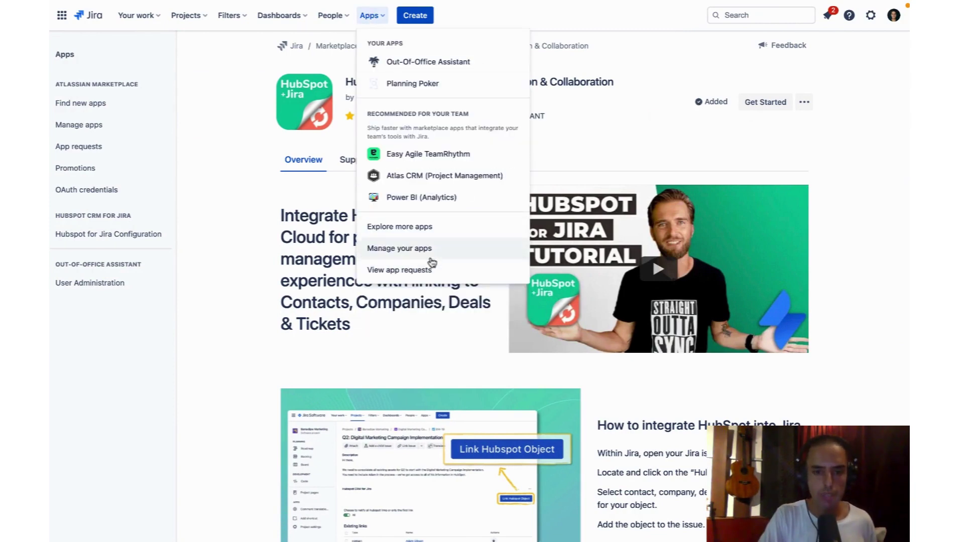
click(419, 248)
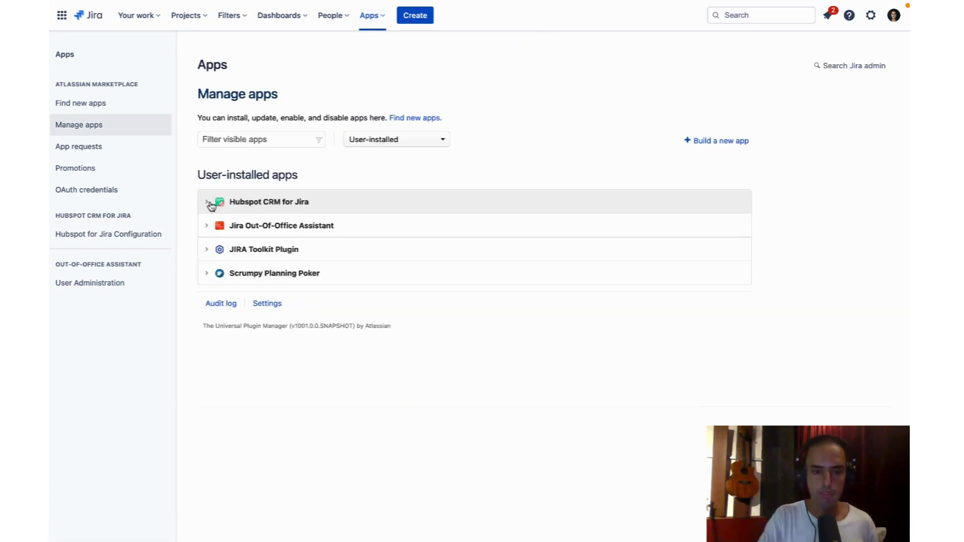
click(211, 205)
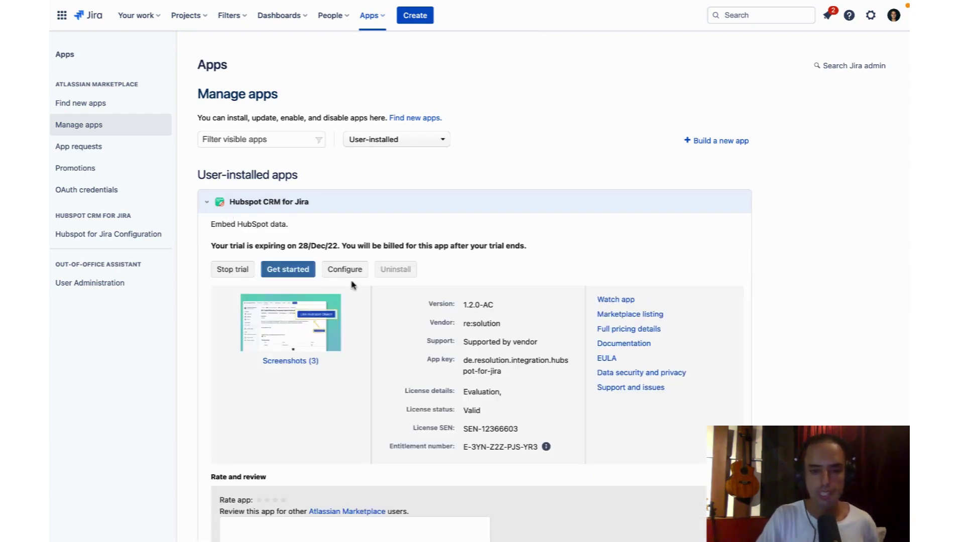
click(346, 278)
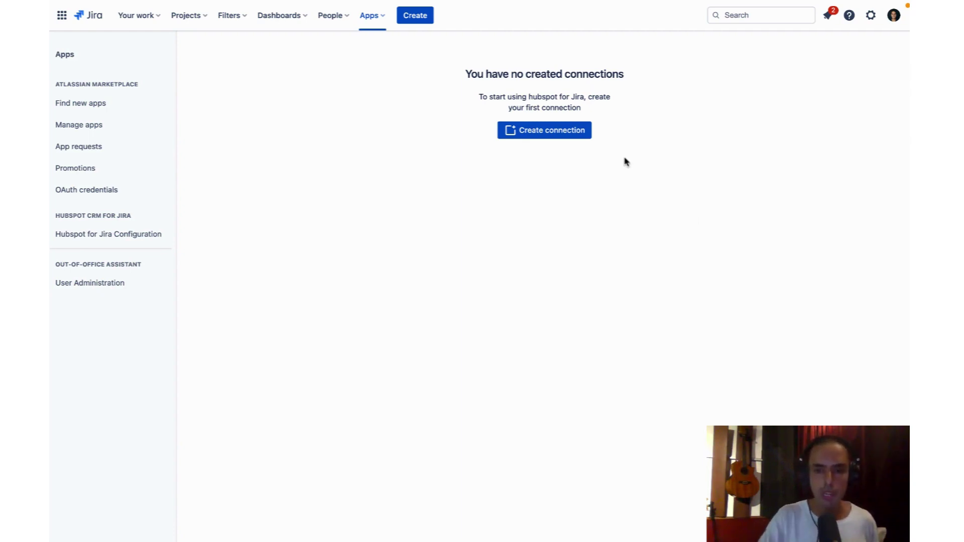
Start a new HubSpot connection named 'Define Agile IT Support'
click(538, 132)
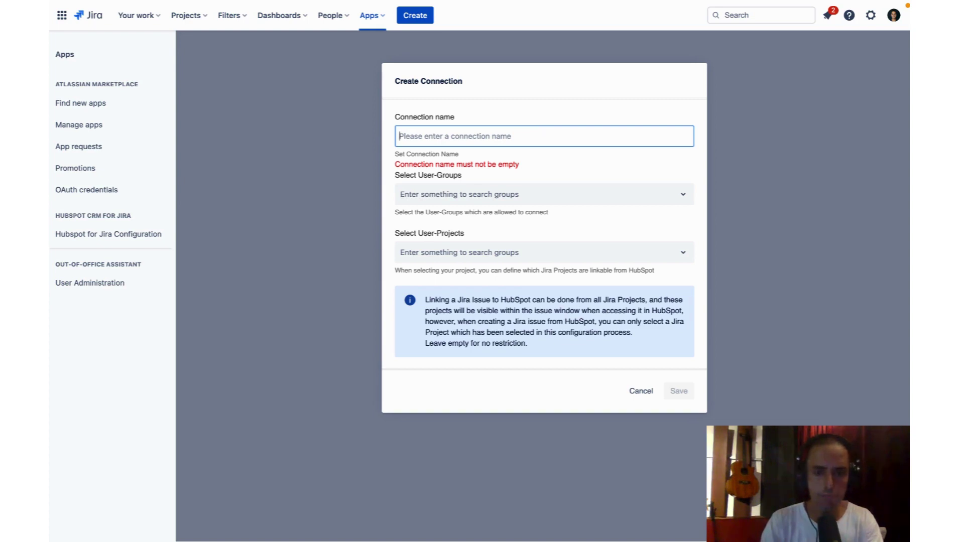
text(Define Agile It)
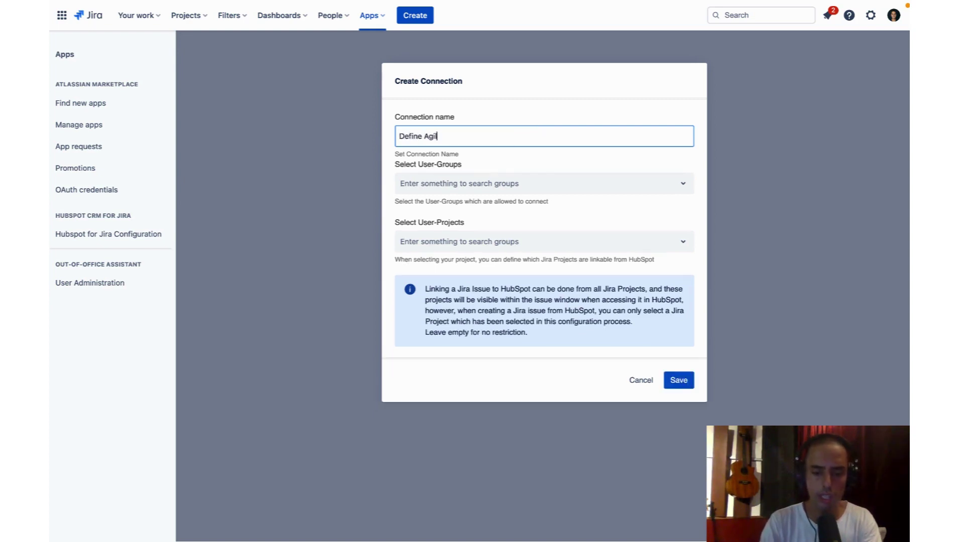
key(BackSpace)
key(BackSpace)
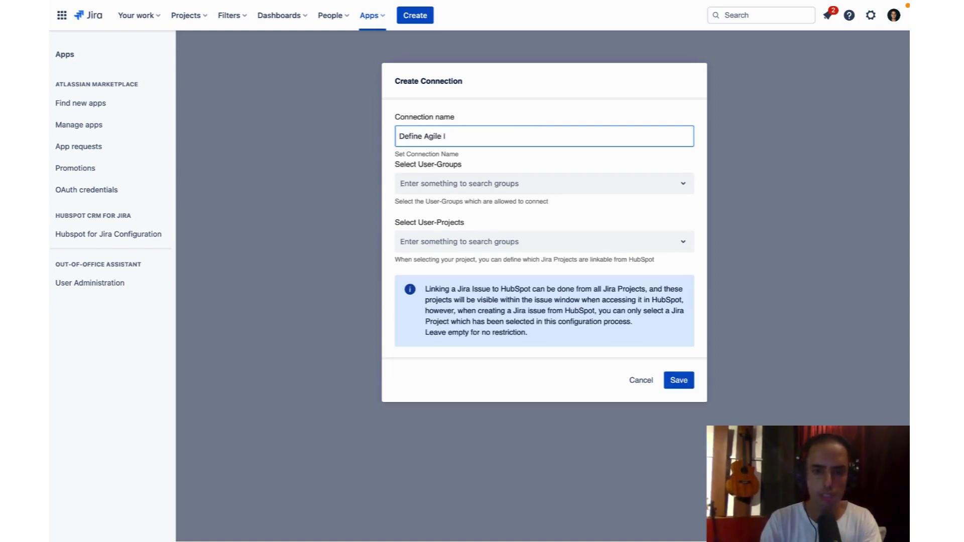
text(T Support)
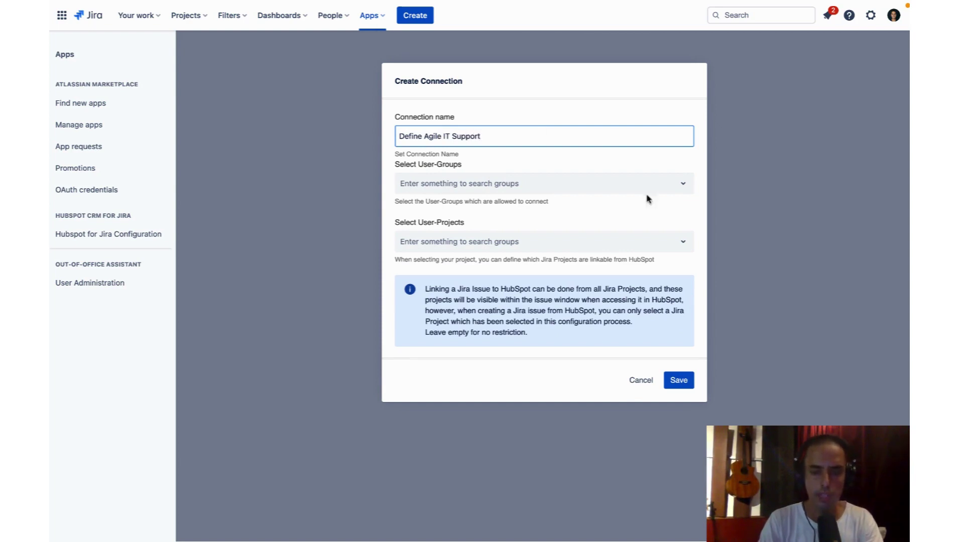
Restrict it to the Define Agile IT Support user group and project, then save
click(597, 184)
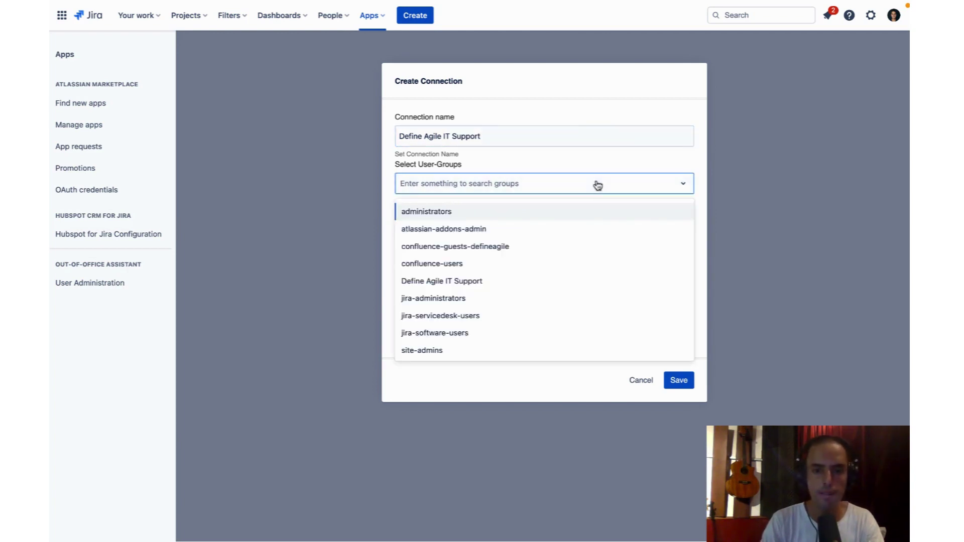
scroll(542, 241, down, 1)
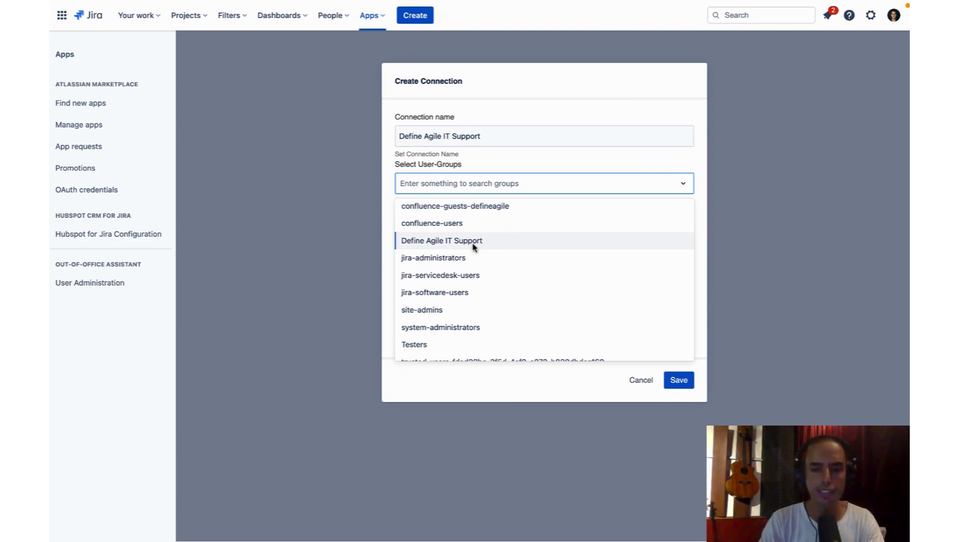
click(444, 242)
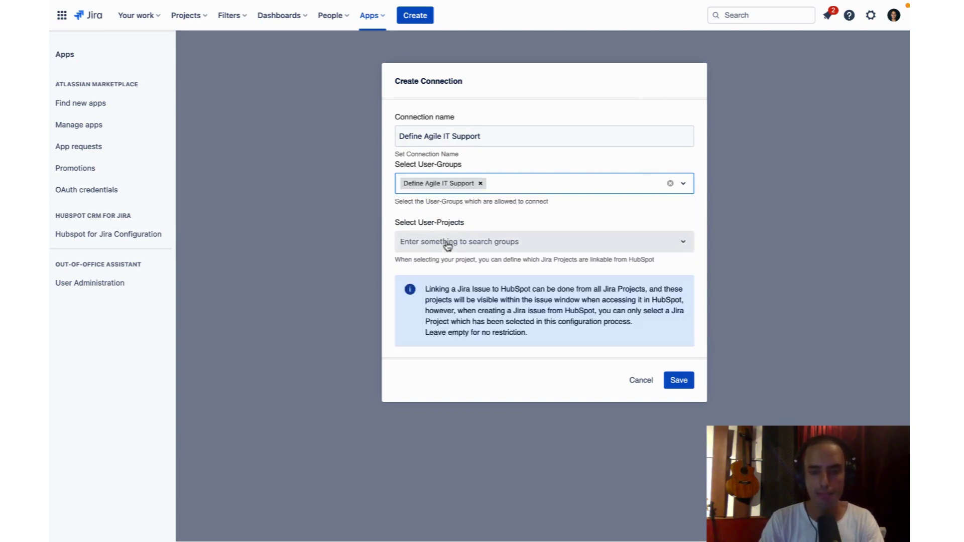
click(536, 247)
click(501, 270)
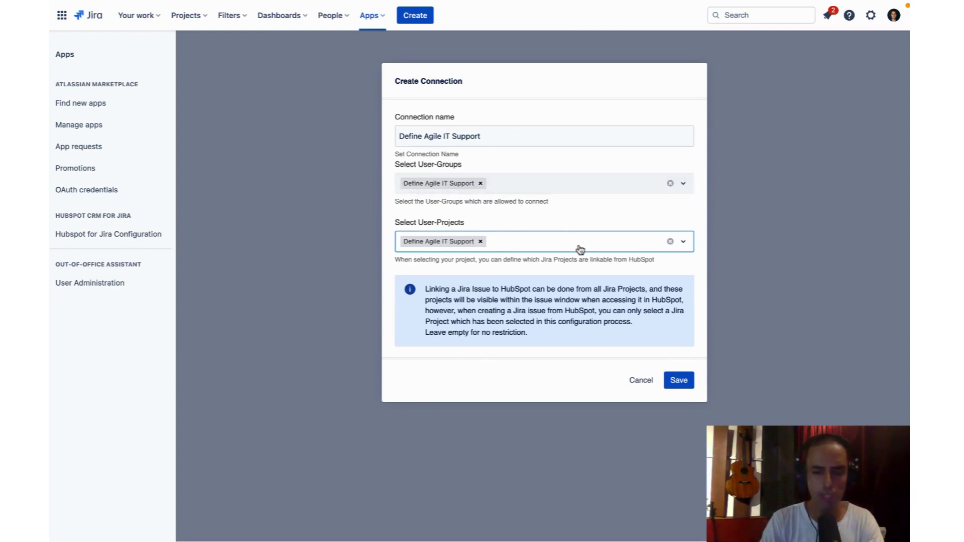
click(688, 383)
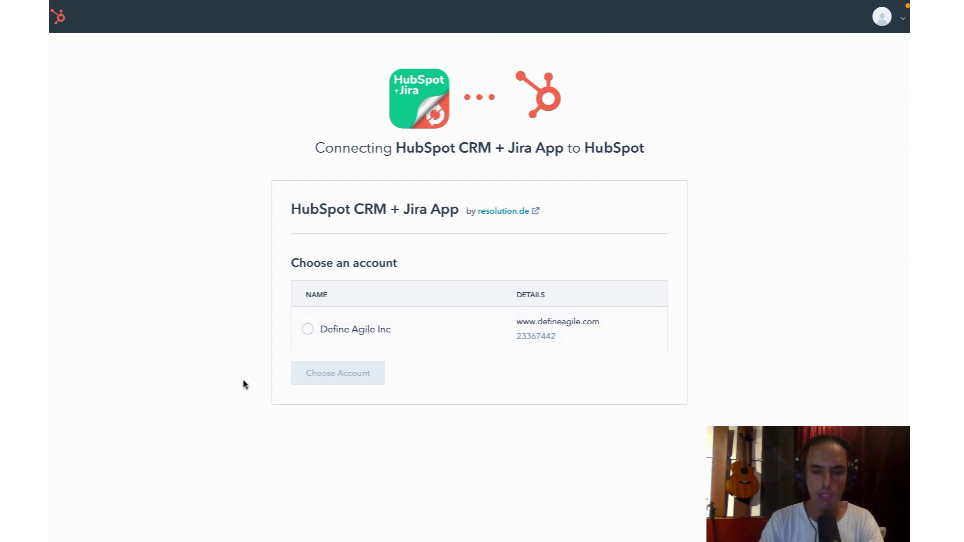
Authorize the connection with the Define Agile Inc HubSpot account
click(307, 329)
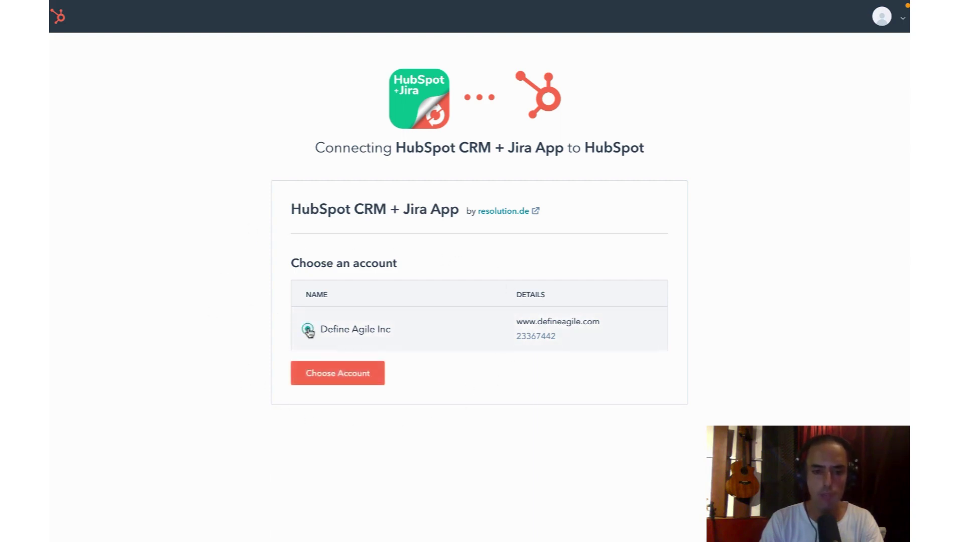
click(351, 381)
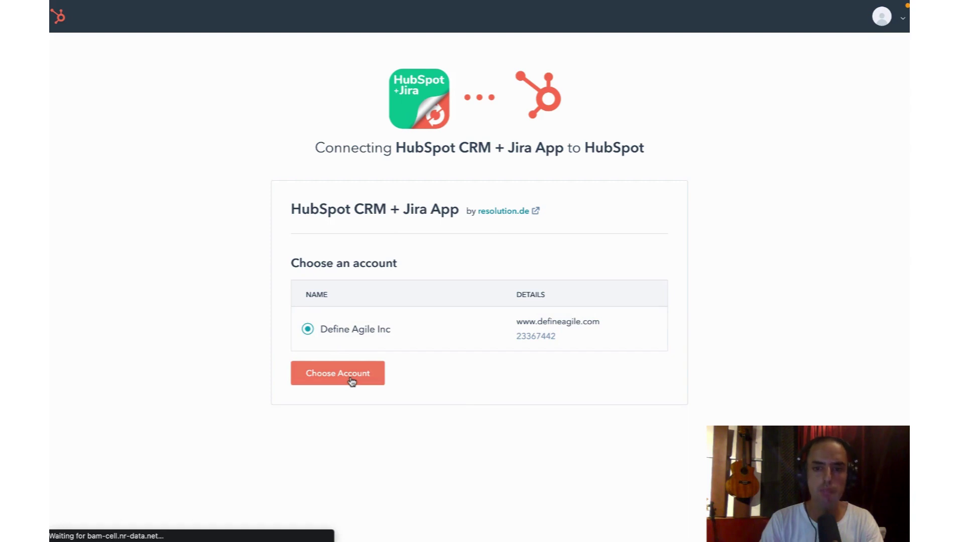
click(880, 58)
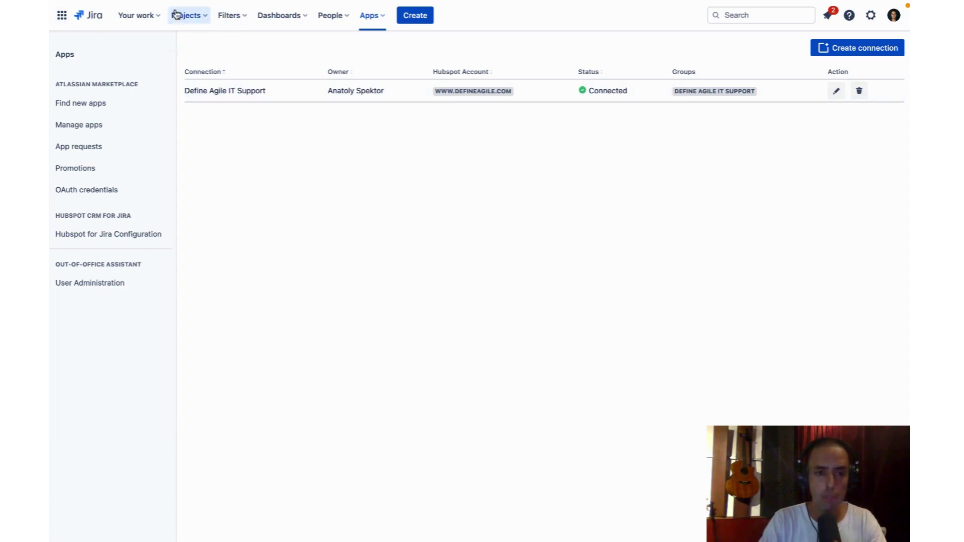
Switch to the Define Agile IT Support (DAIS) project's Kanban board
click(190, 19)
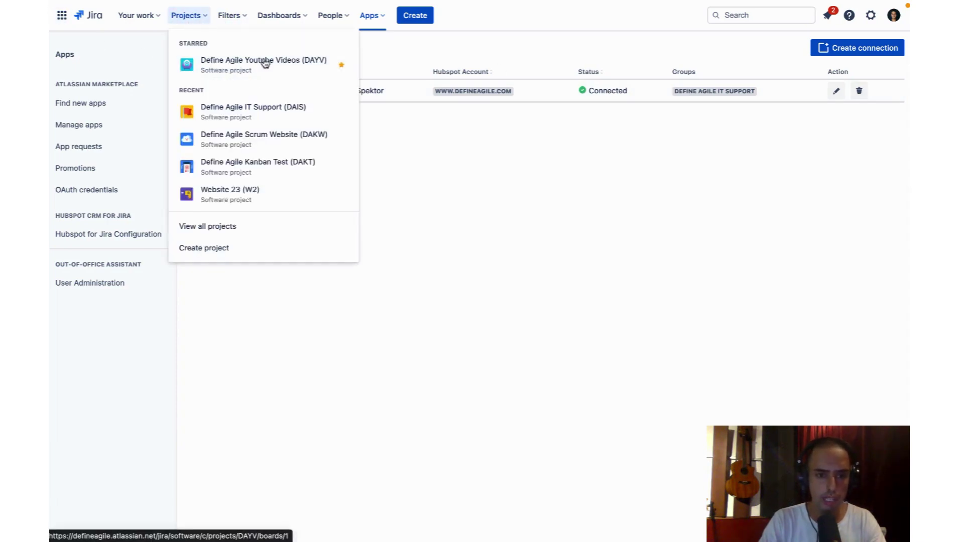
click(253, 115)
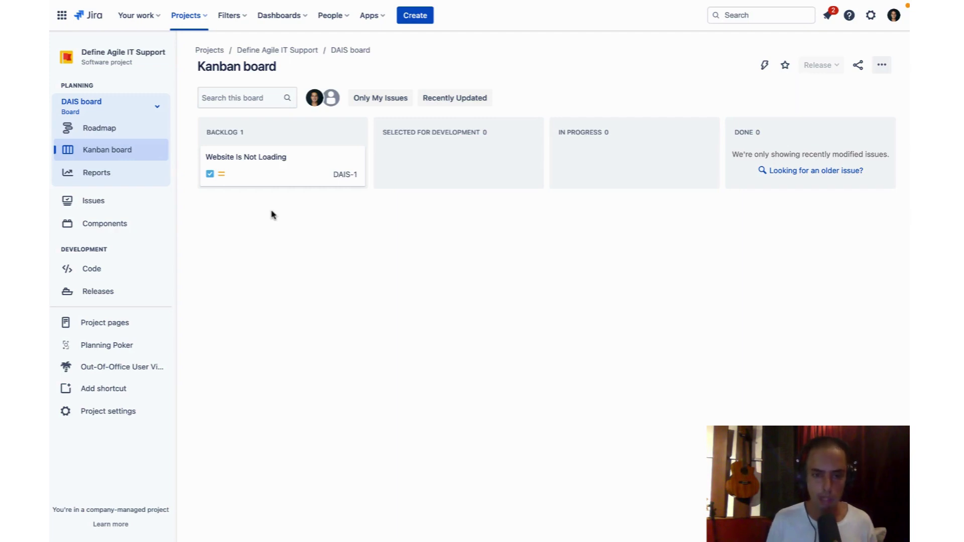
Open DAIS-1 and link the HubSpot ticket 'My Website is not Loading' to it
click(277, 163)
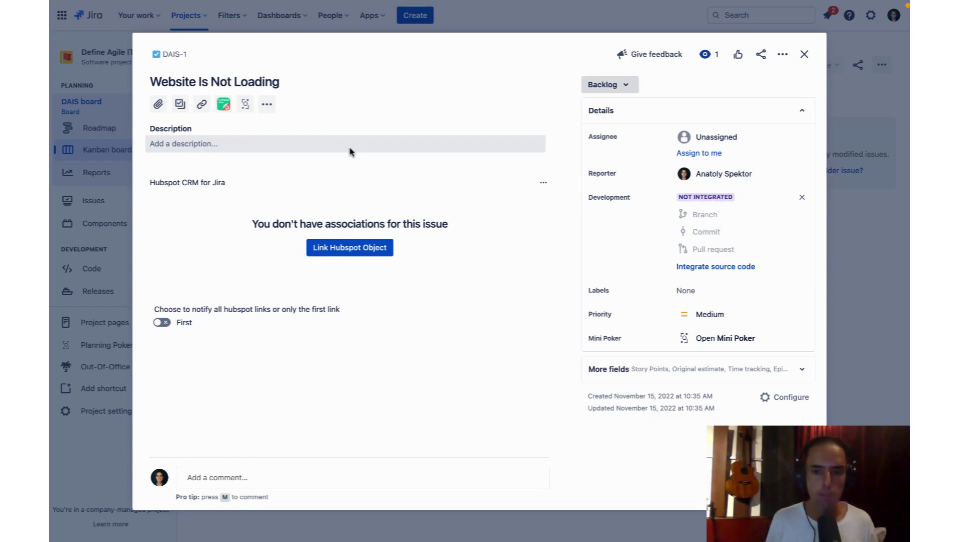
click(352, 248)
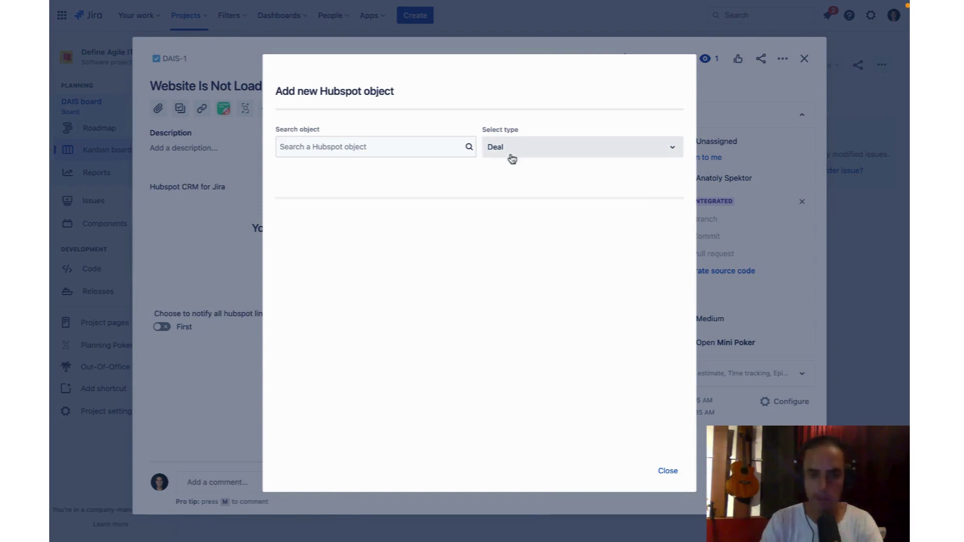
click(534, 150)
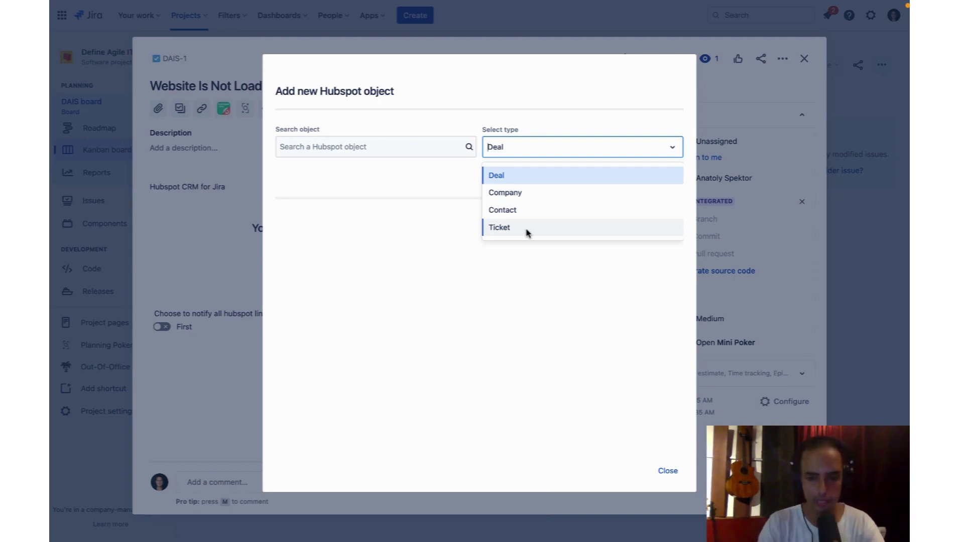
click(527, 229)
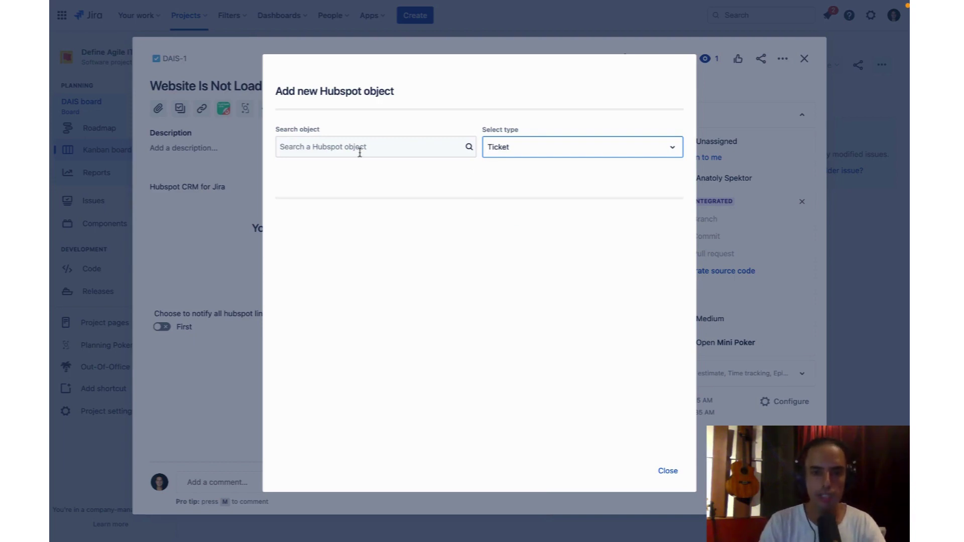
click(359, 153)
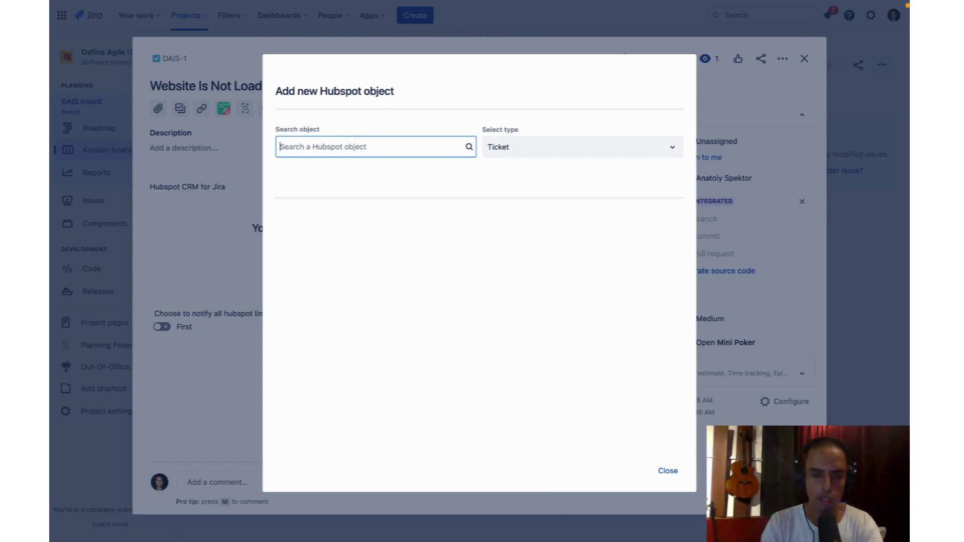
text(Website not lo)
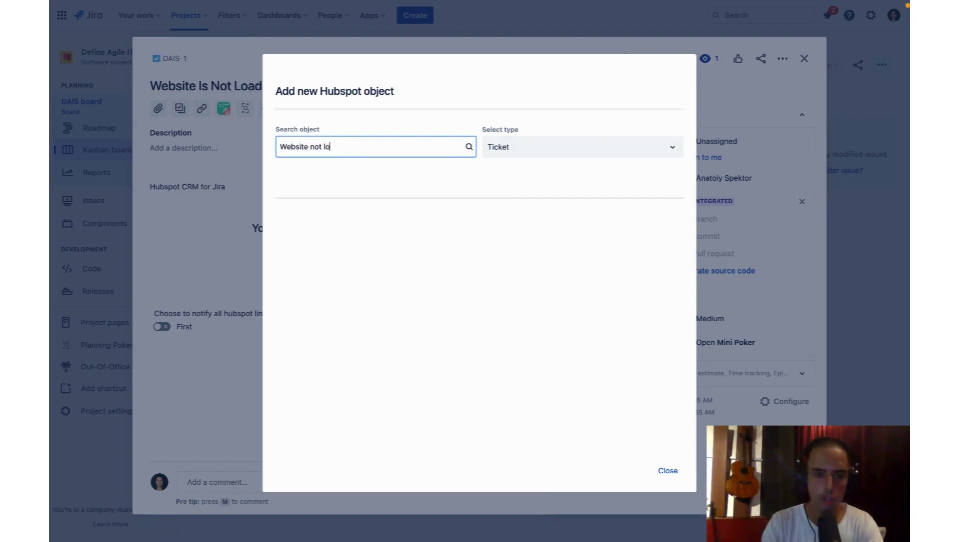
text(ading)
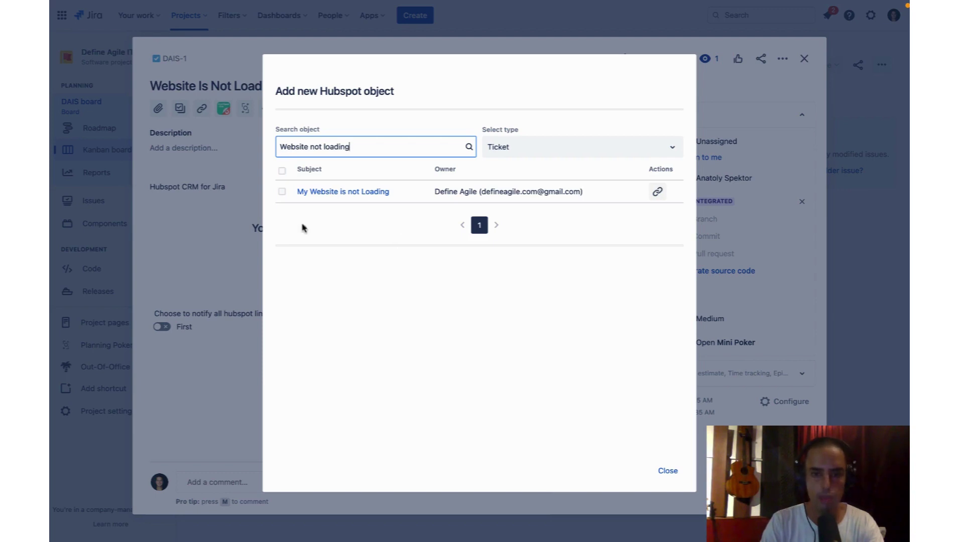
click(281, 193)
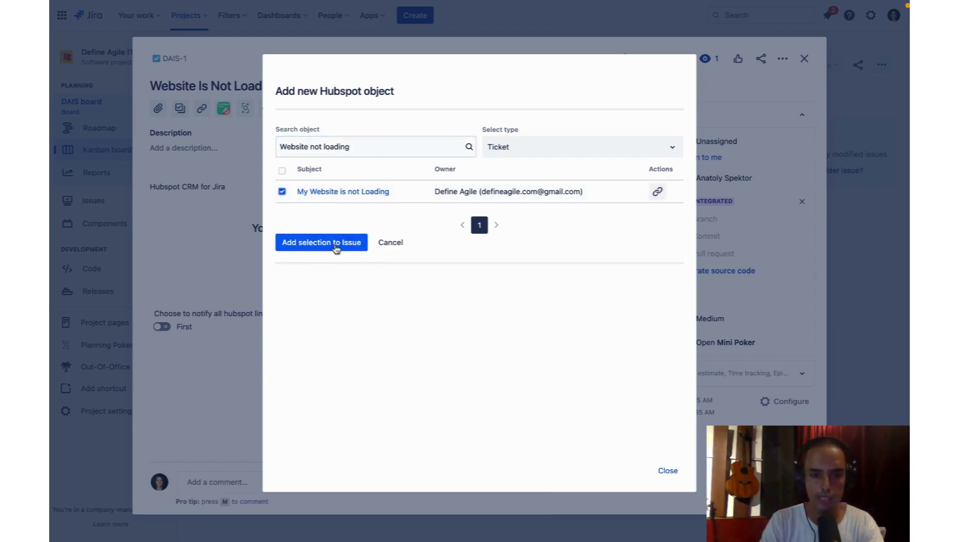
click(336, 249)
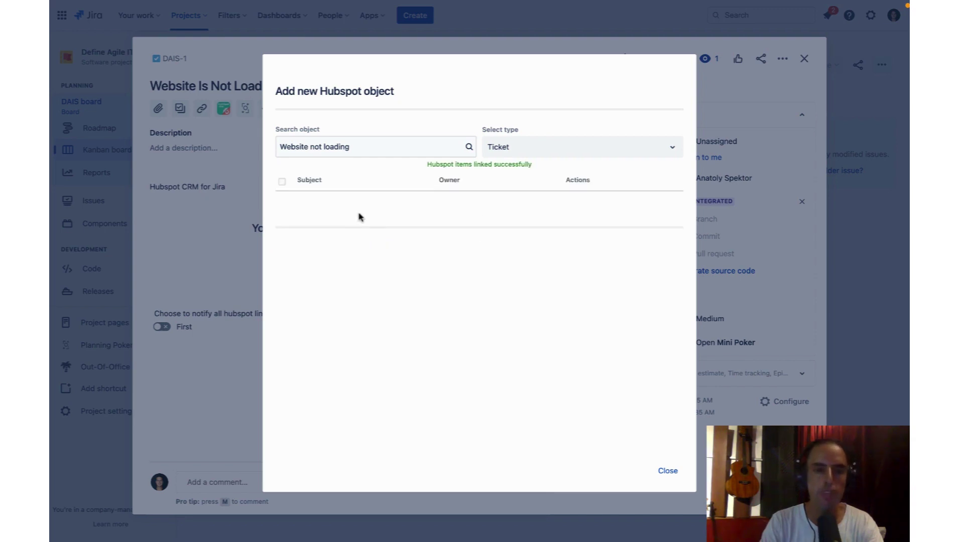
Link the customer's HubSpot contact to DAIS-1 as well
drag(351, 147, 279, 141)
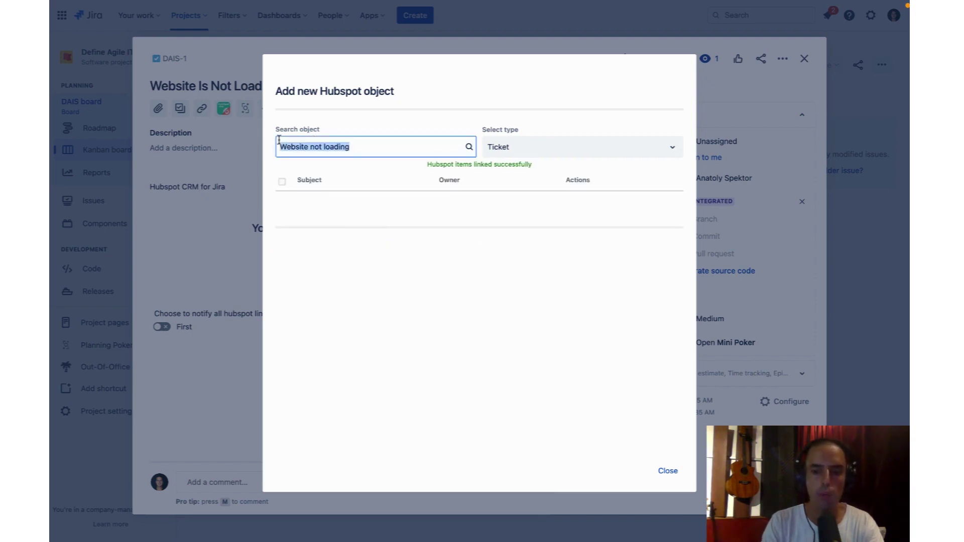
key(BackSpace)
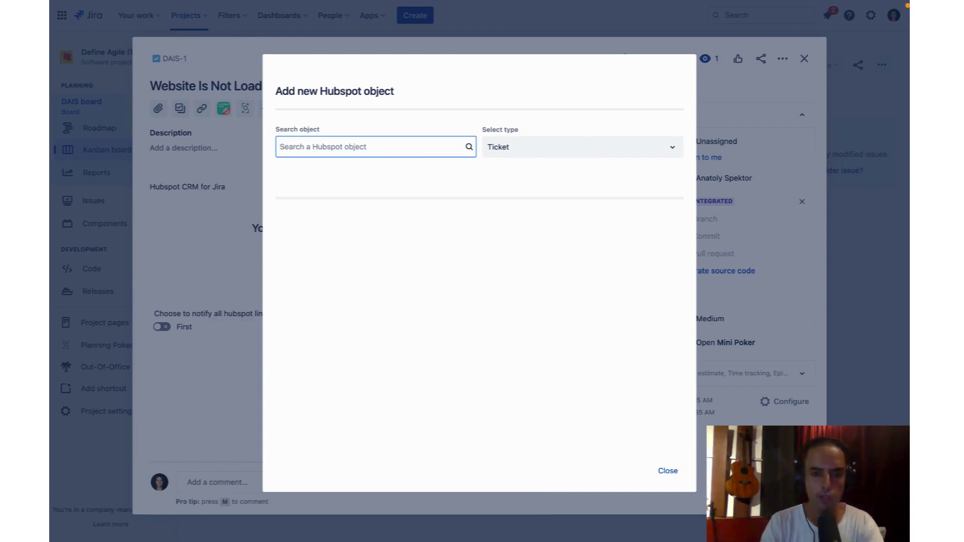
click(565, 154)
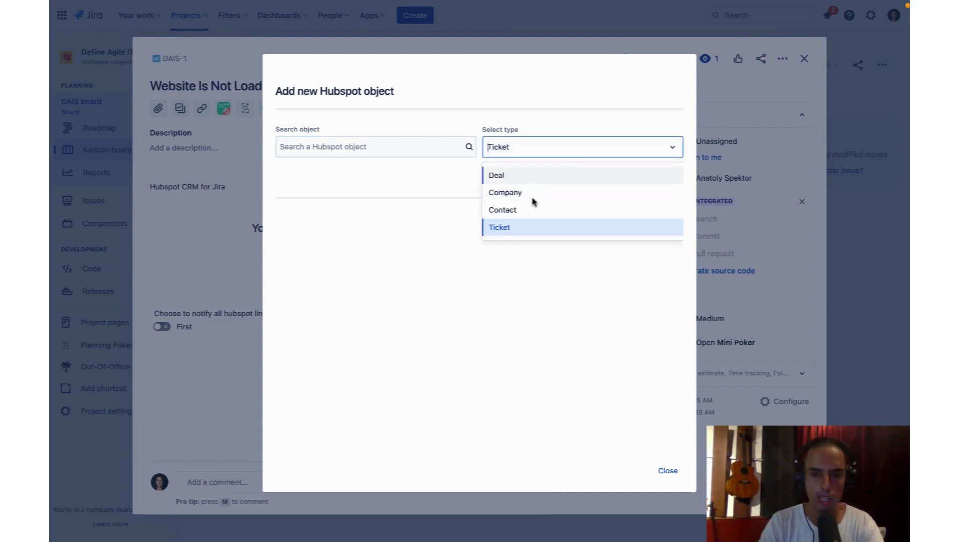
click(530, 209)
click(387, 148)
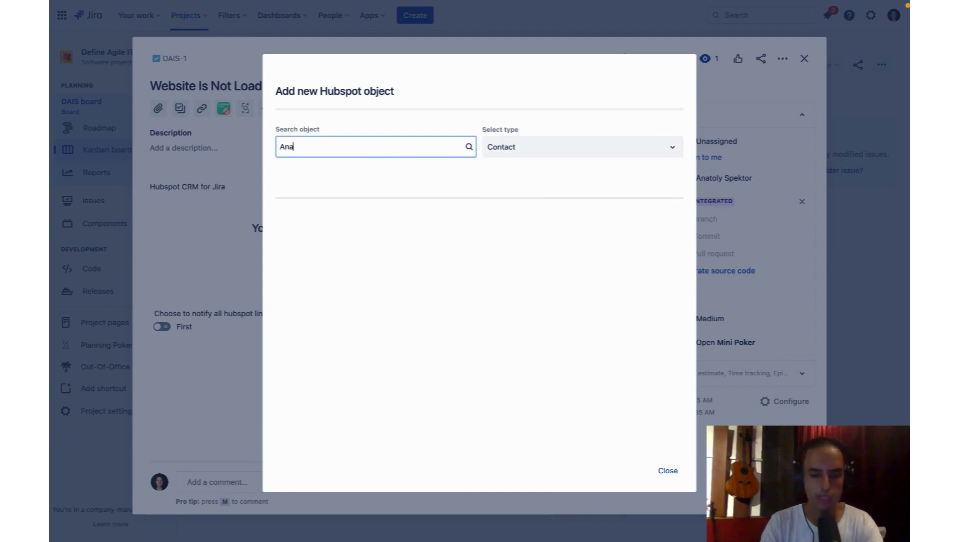
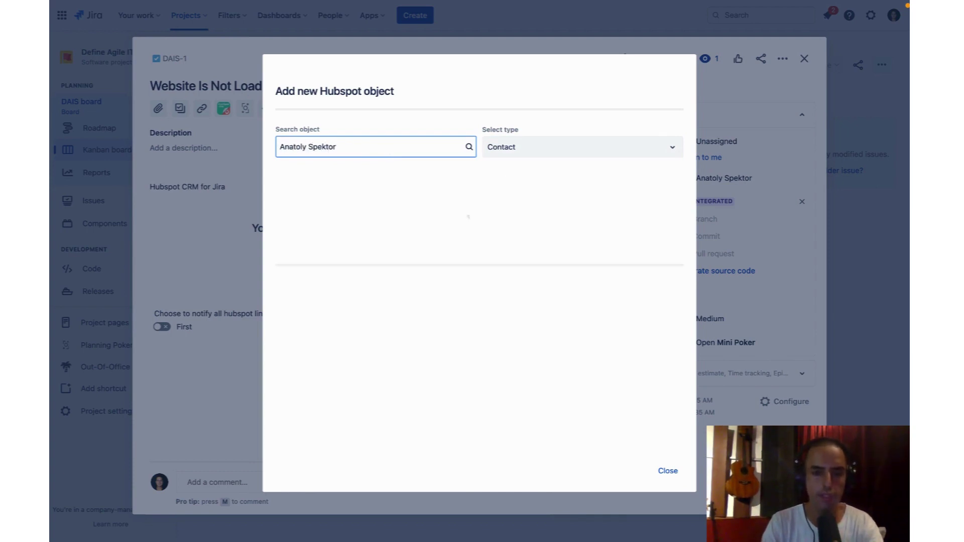
click(282, 193)
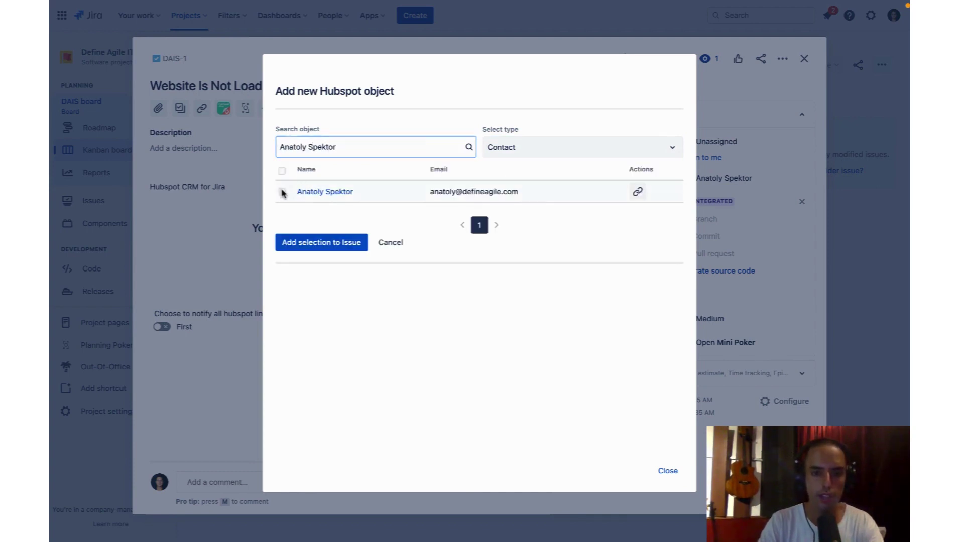
click(282, 193)
click(324, 245)
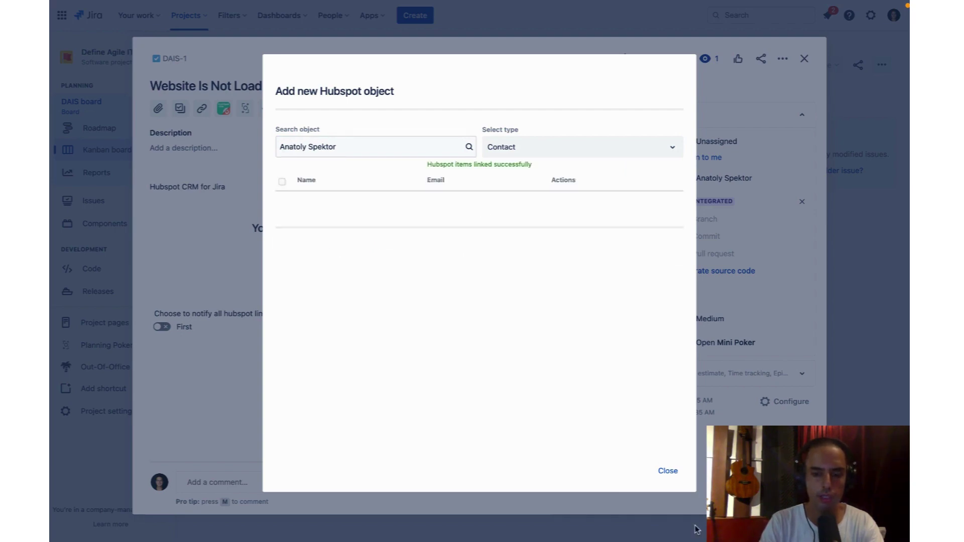
click(669, 470)
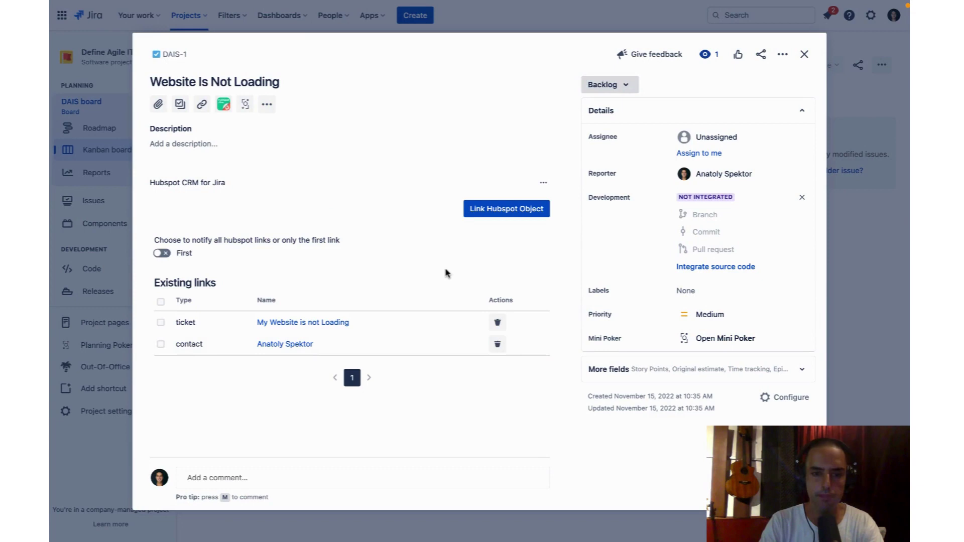
click(804, 54)
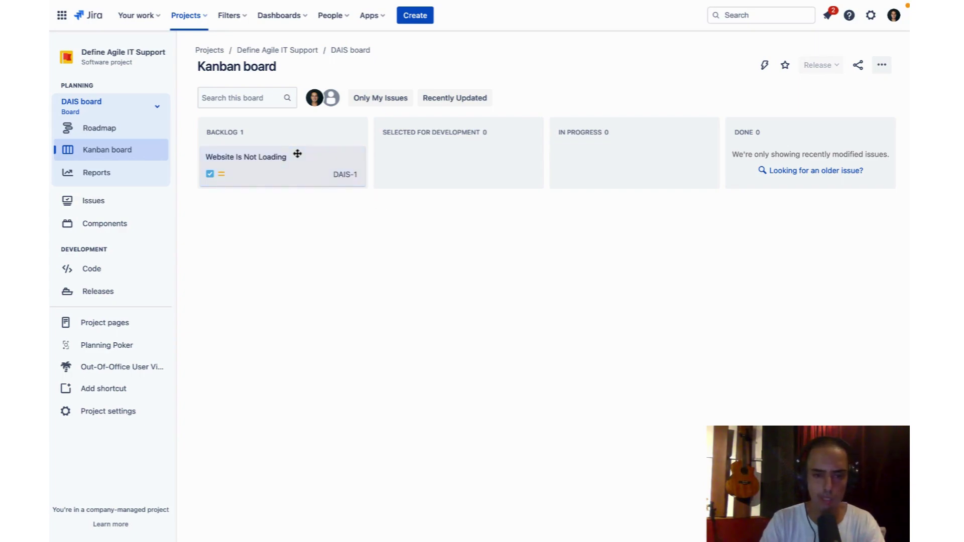
click(266, 166)
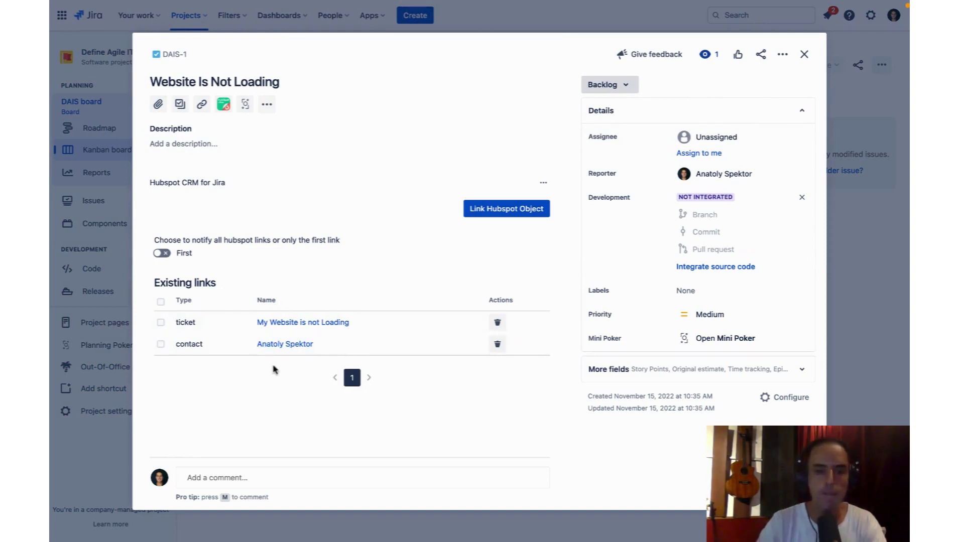
Open the linked HubSpot record in a new window and list the contact's associated tickets
right_click(311, 327)
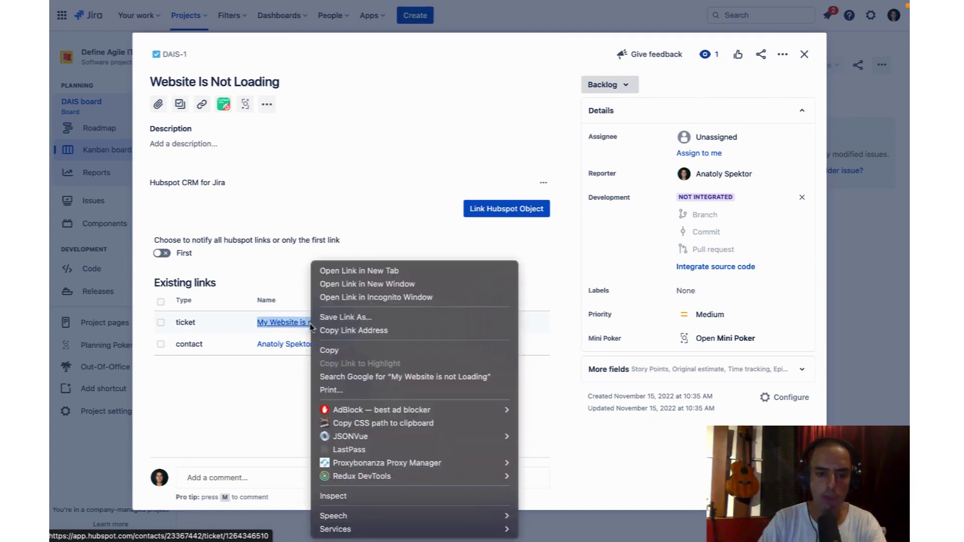
click(358, 278)
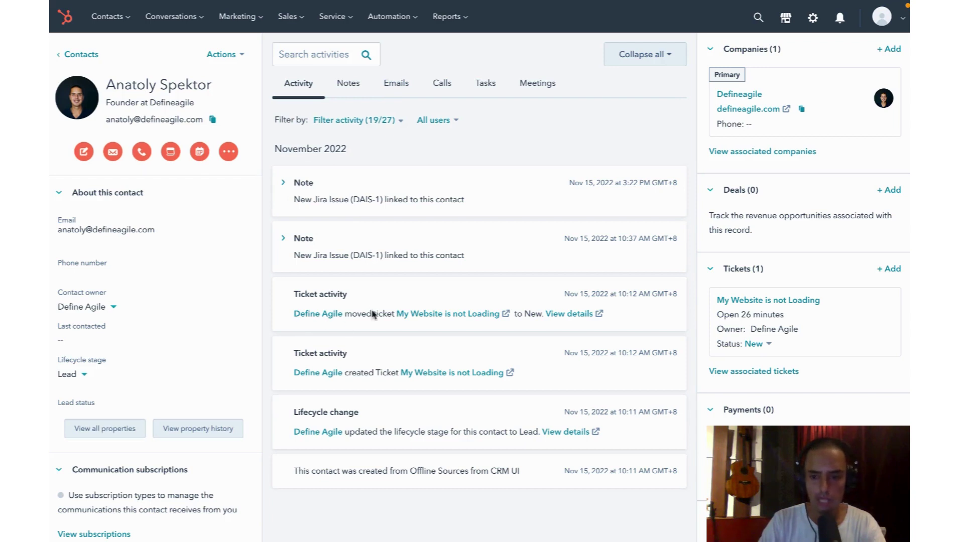
click(762, 372)
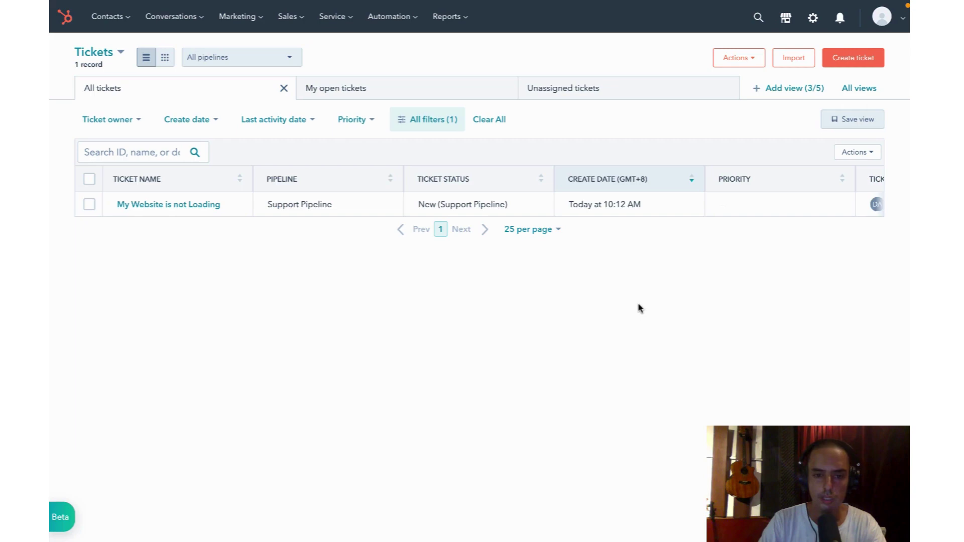
Open the 'My Website is not Loading' ticket and bring up View / Edit issue for DAIS-1
click(166, 206)
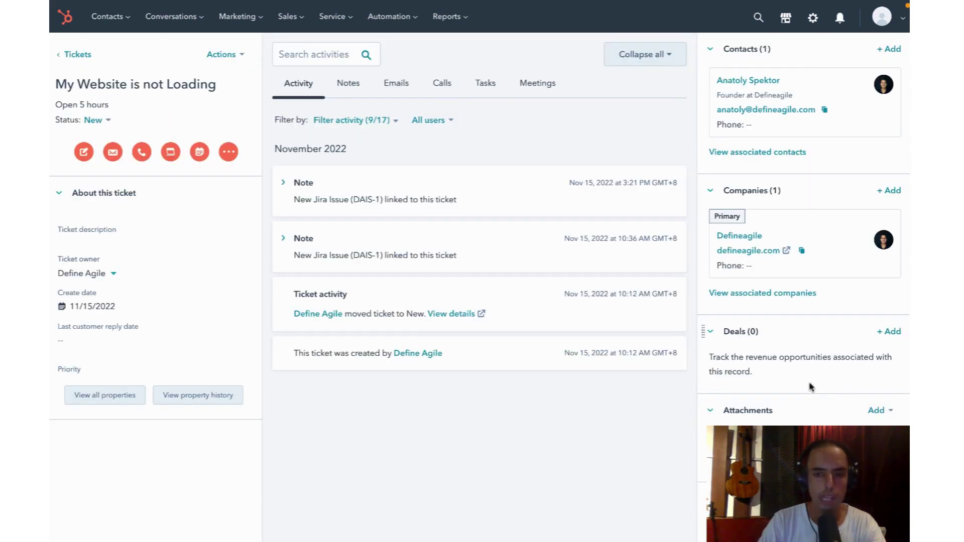
scroll(811, 387, down, 10)
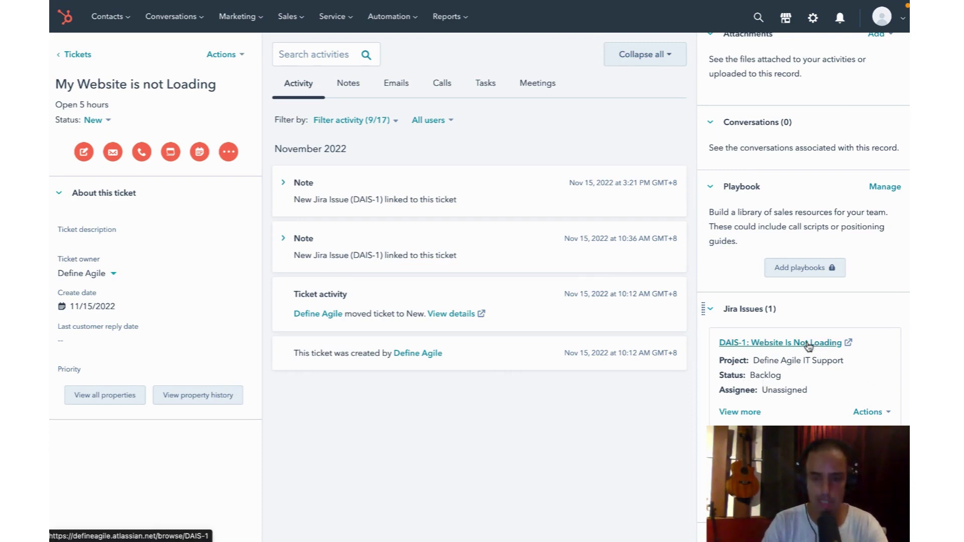
click(733, 412)
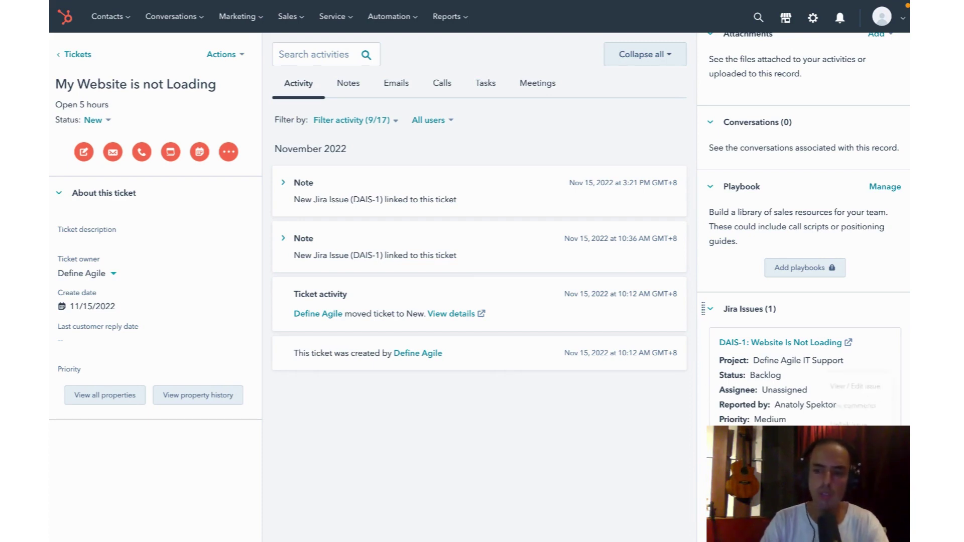
click(877, 346)
click(847, 376)
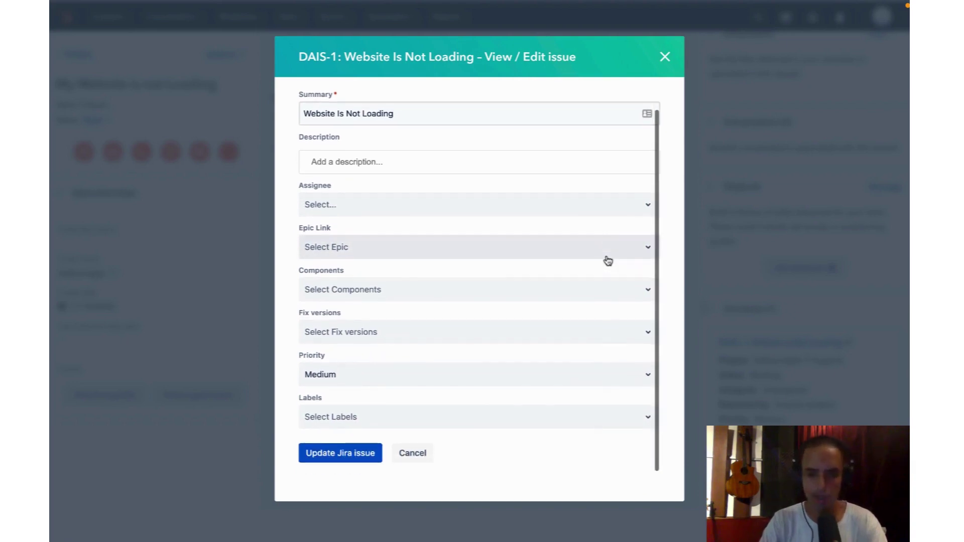
Set DAIS-1 to High priority, describe that the customer called twice and really needs it, and update
click(627, 376)
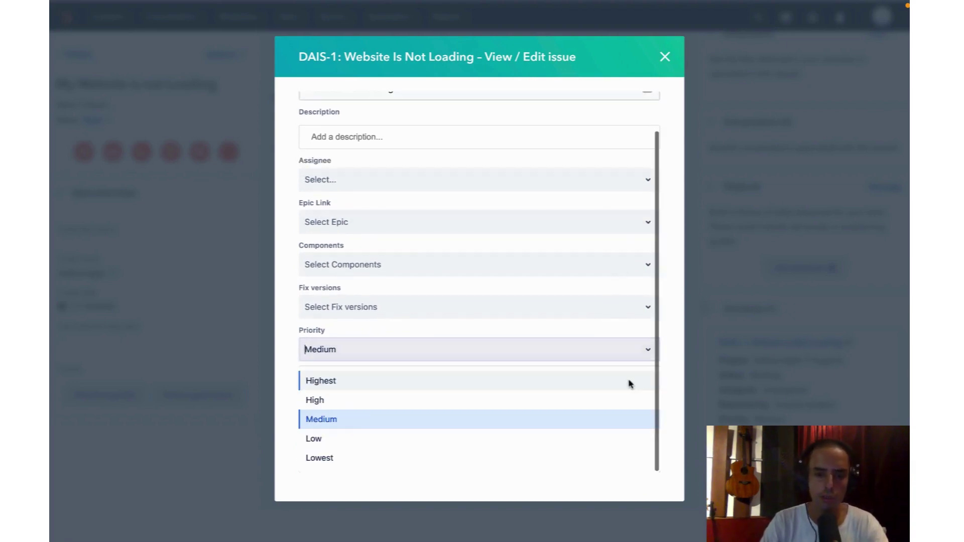
click(419, 405)
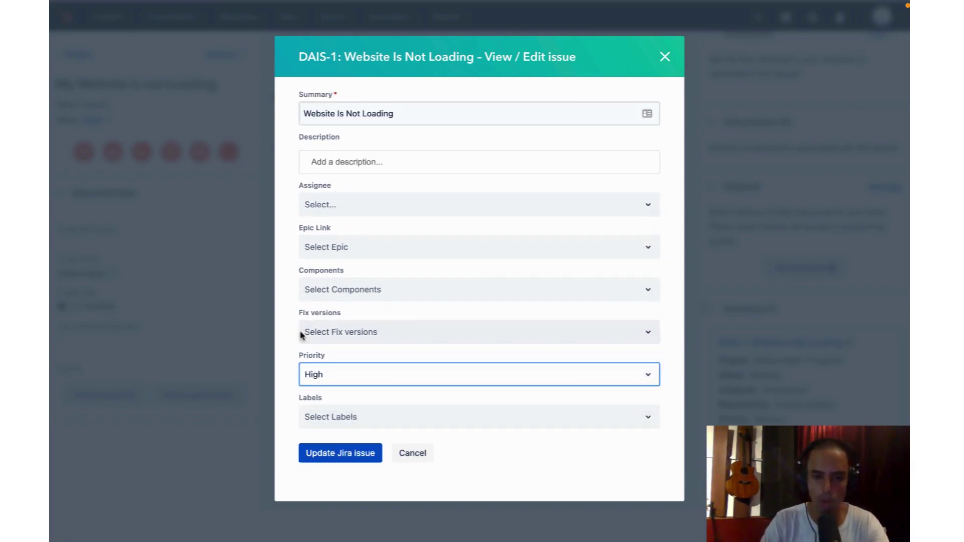
click(360, 166)
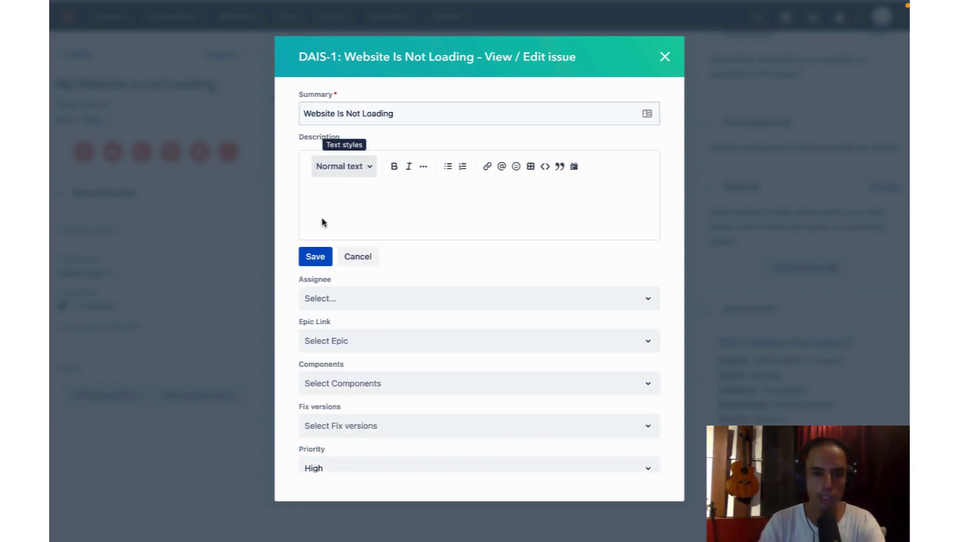
text(Anatoly )
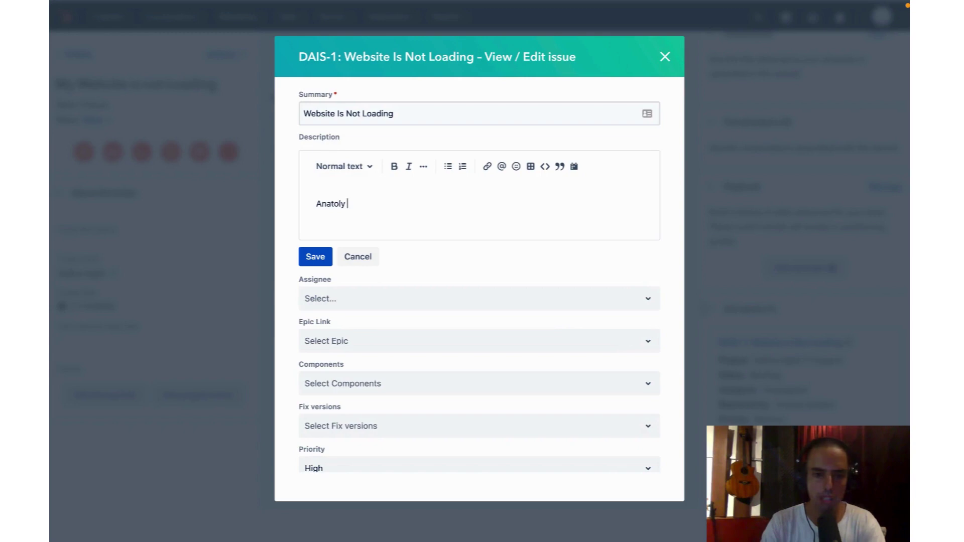
text(called twice her)
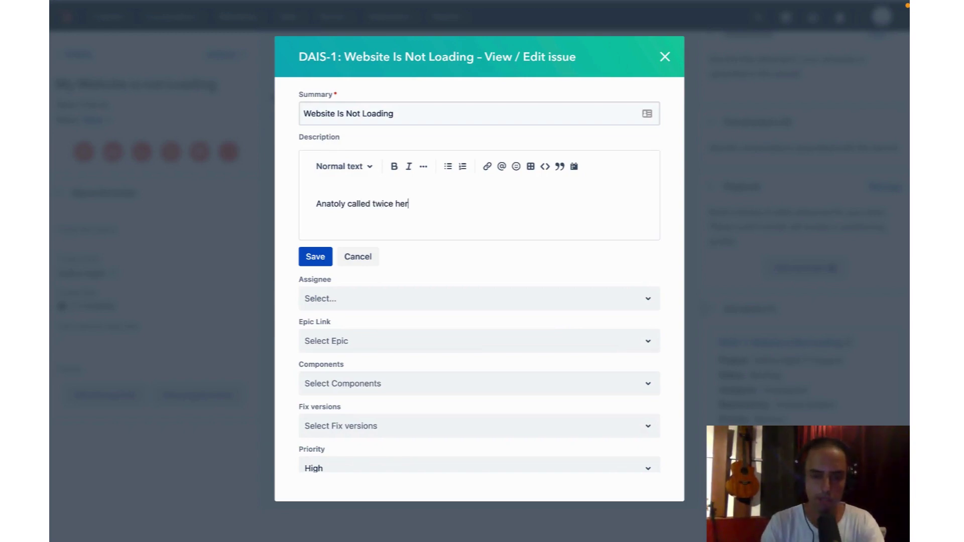
key(BackSpace)
text(really needs)
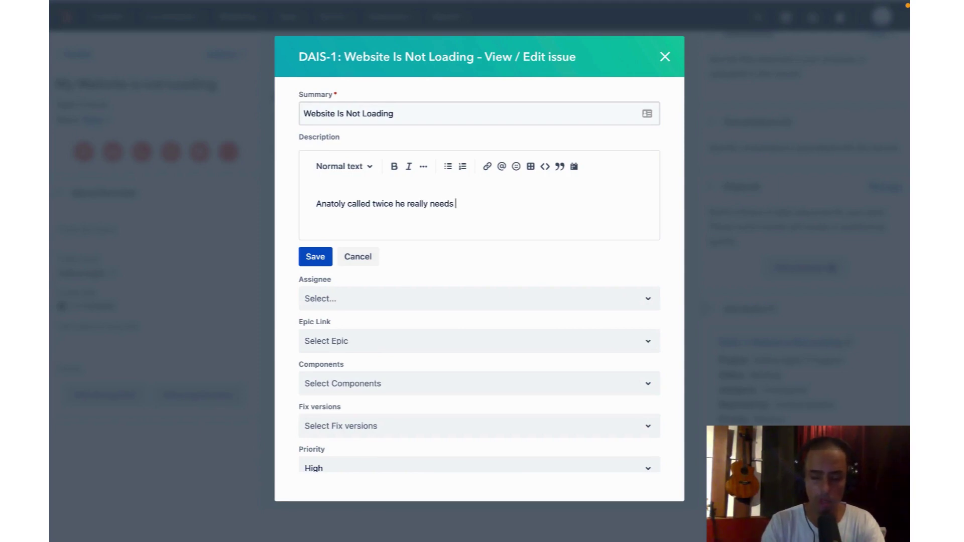
text( it)
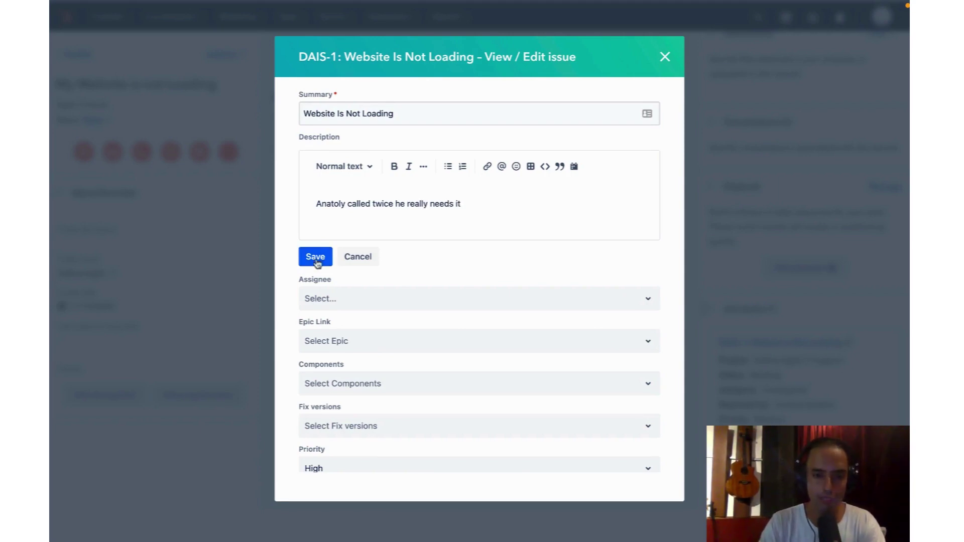
click(316, 257)
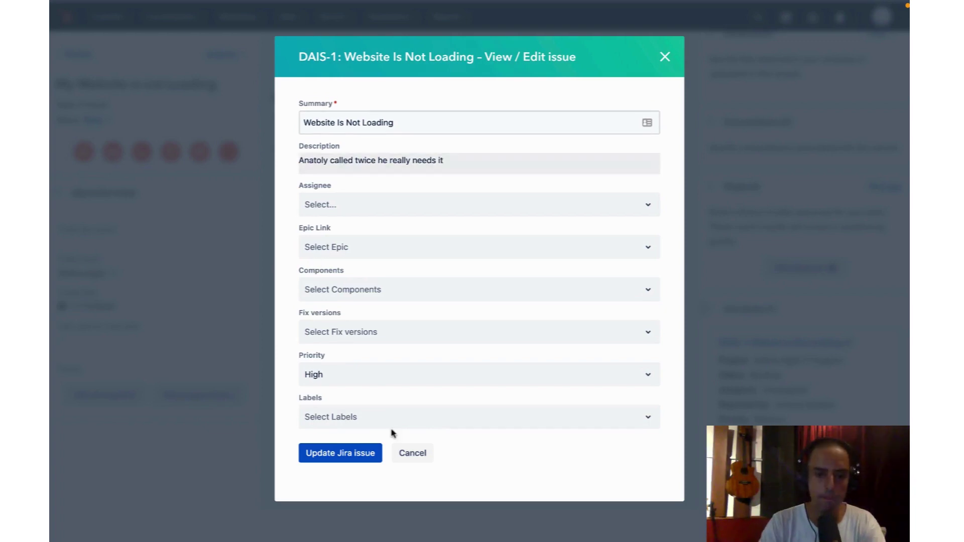
click(347, 455)
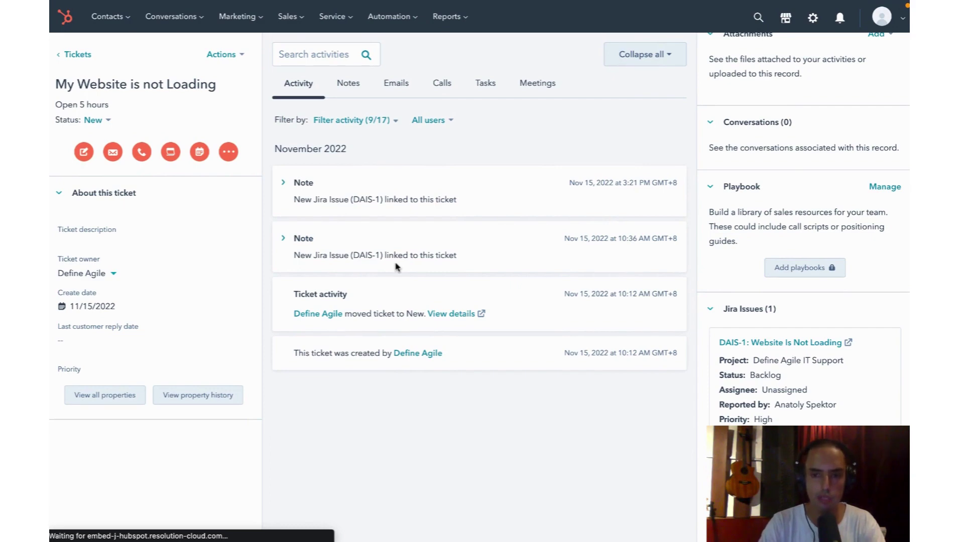
Back in Jira, open the DAIS-1 'Website Is Not Loading' card to check its priority and description
key(ctrl+Tab)
click(262, 169)
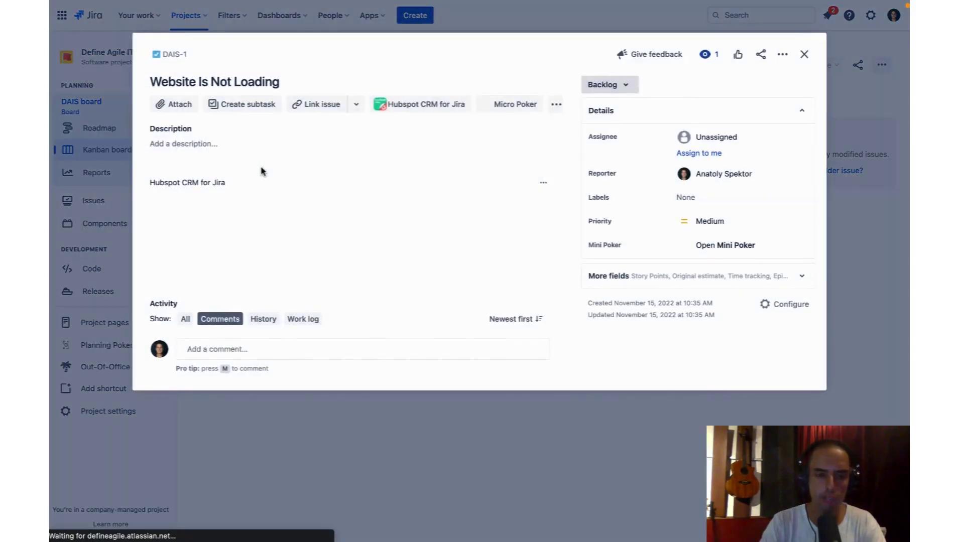